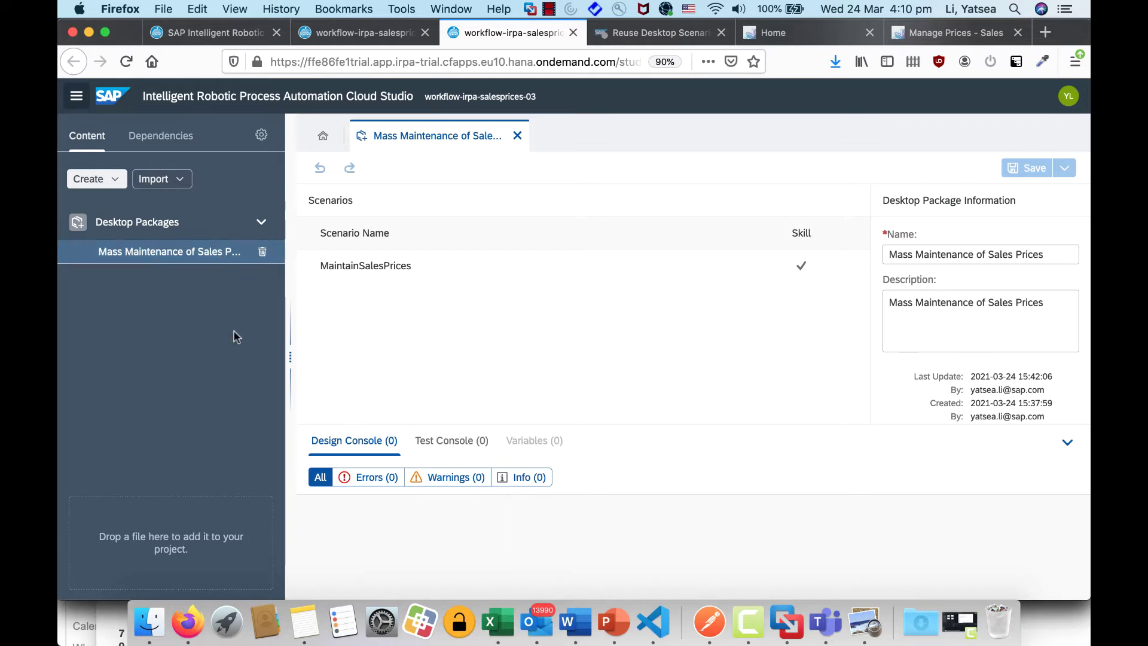
Step: Create a user task named Approval with the description "Approval Task"
click(118, 183)
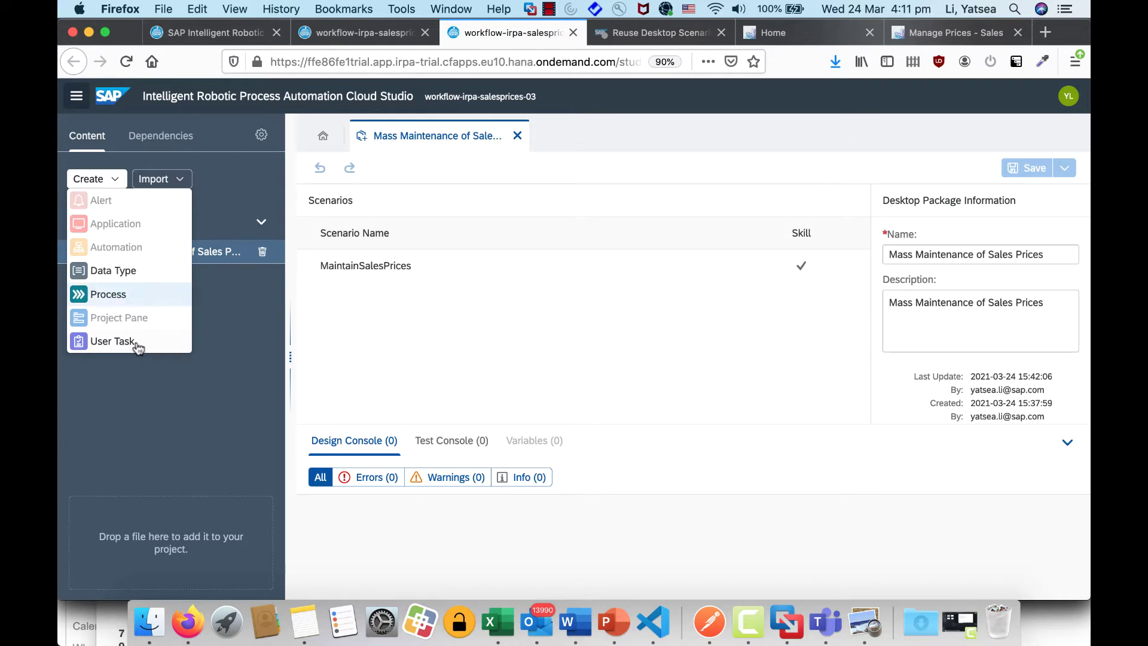
click(112, 341)
text(A)
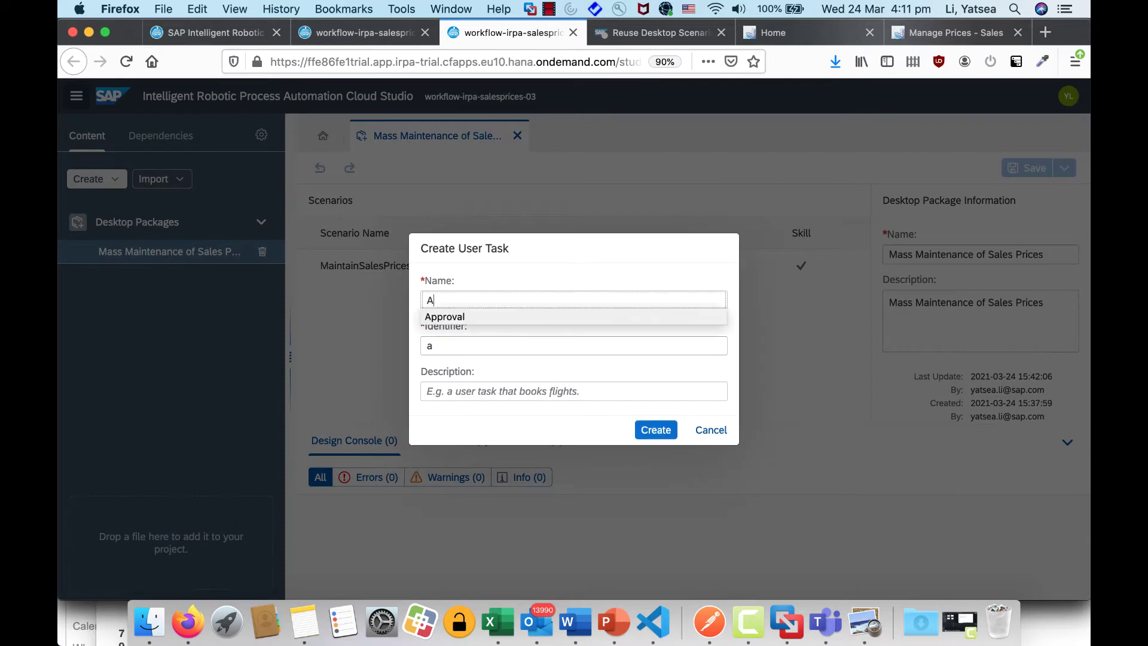
key(Down)
key(Return)
click(487, 391)
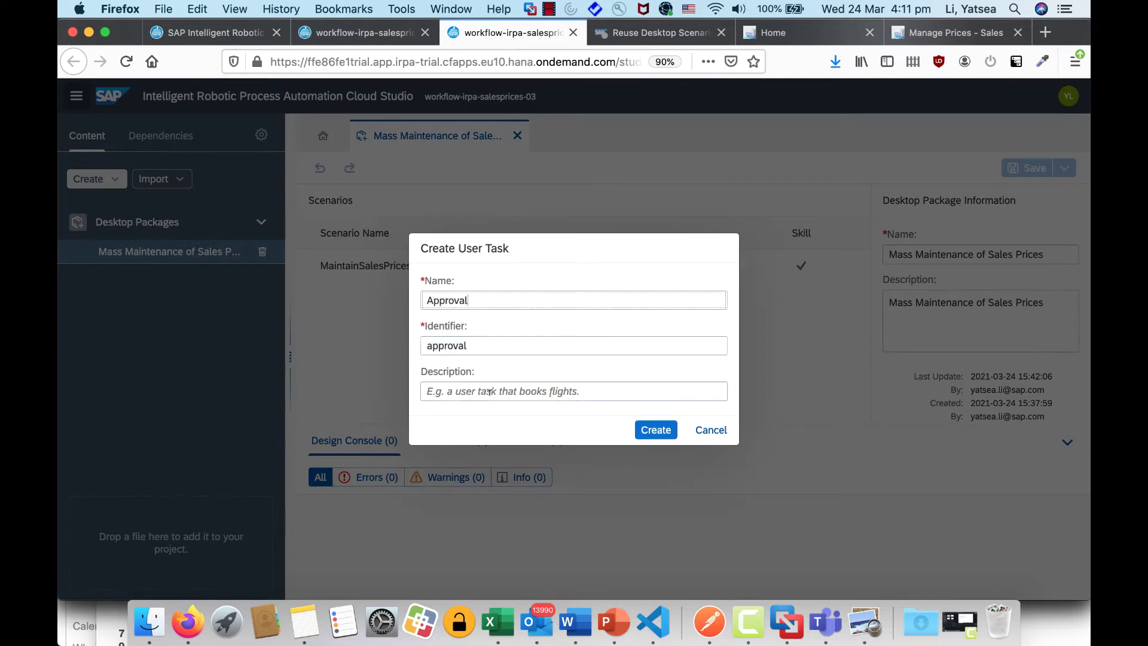
text(A)
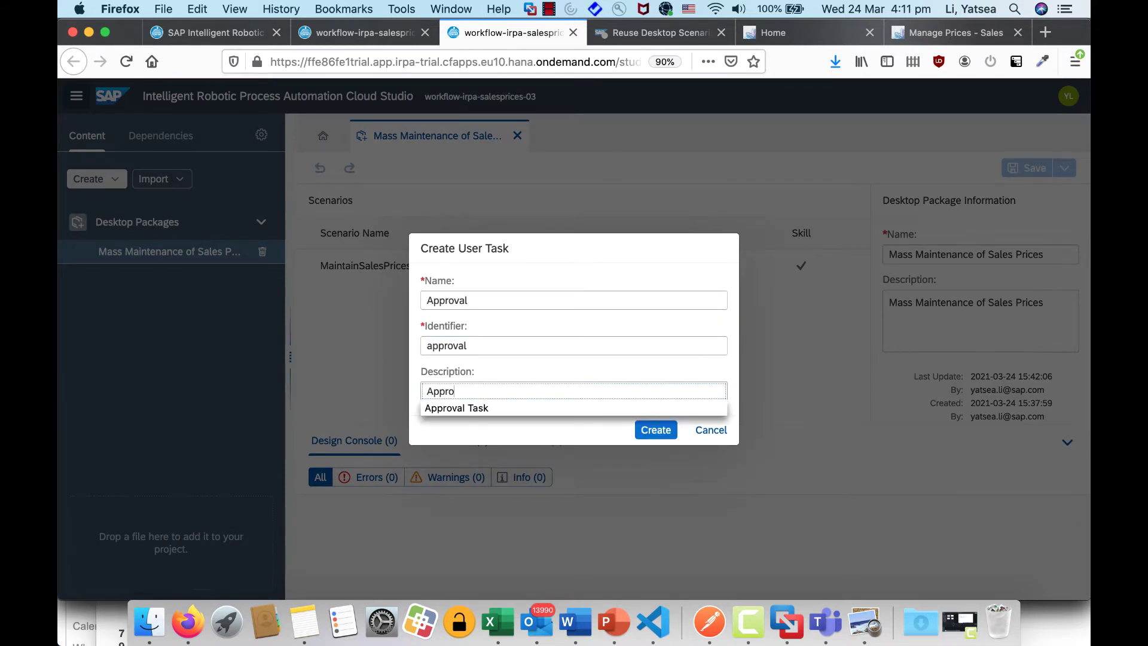
text(ppro)
click(458, 406)
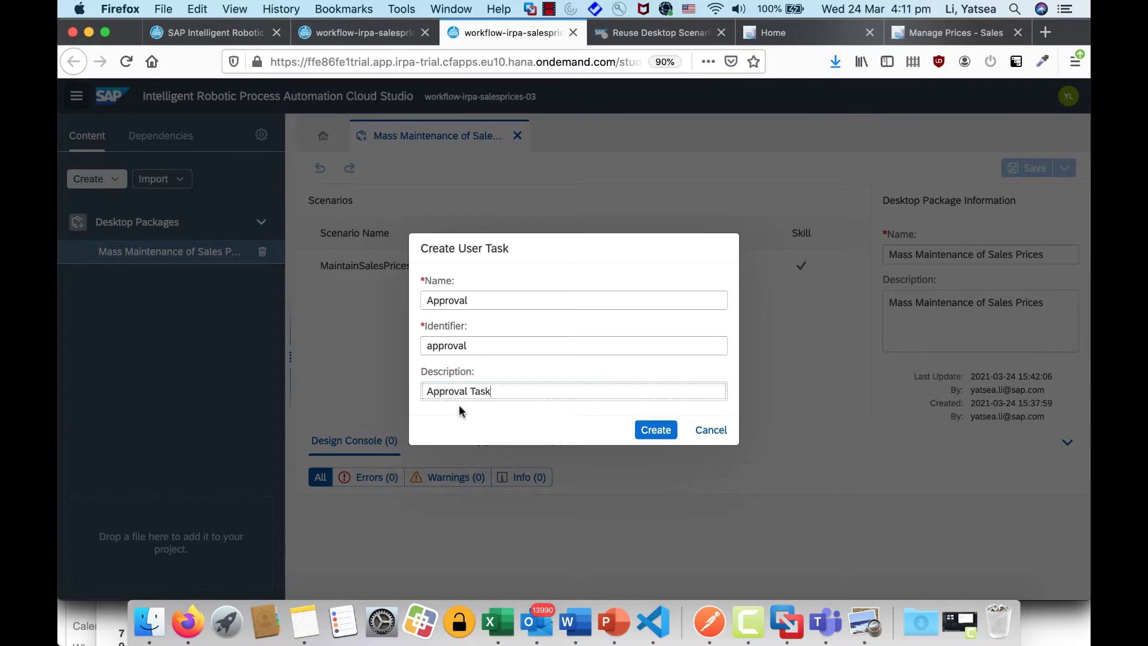
click(652, 429)
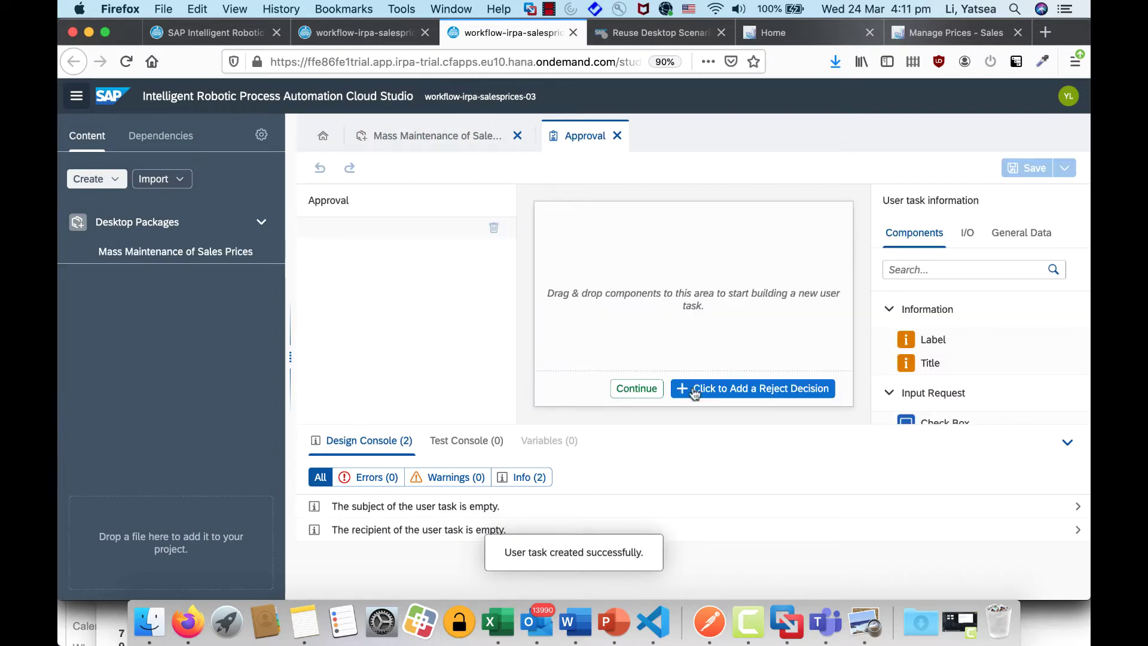
Step: Add a title component to the form with text beginning "Approval Request for Mass Maintenace of Sales" and save the user task
drag(914, 364, 627, 237)
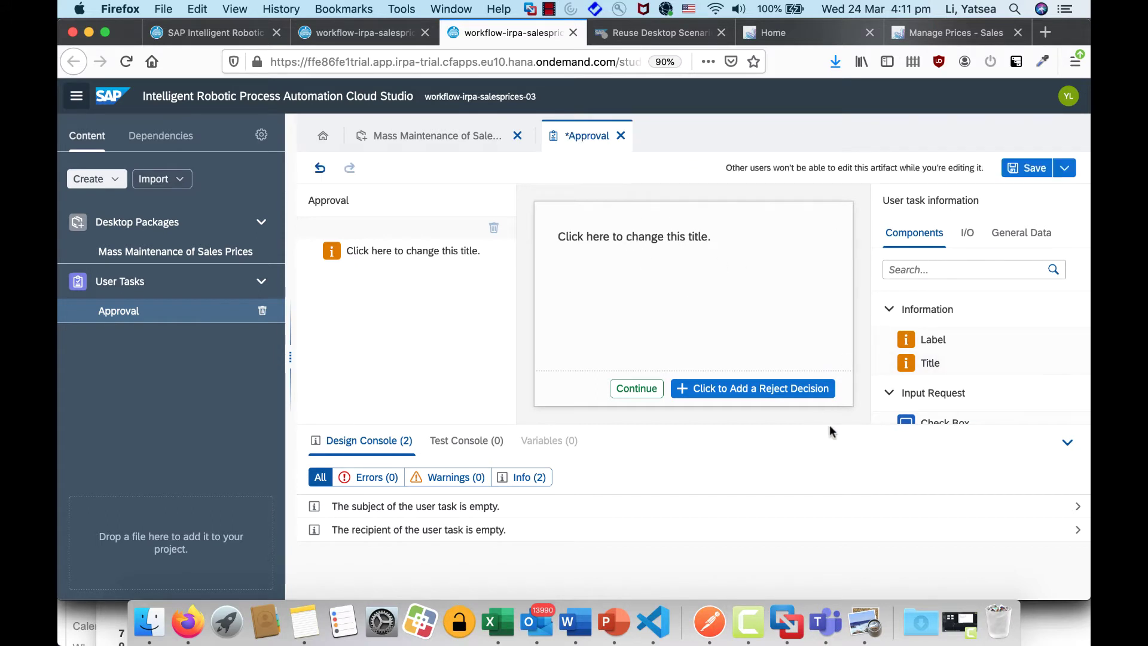
click(1067, 442)
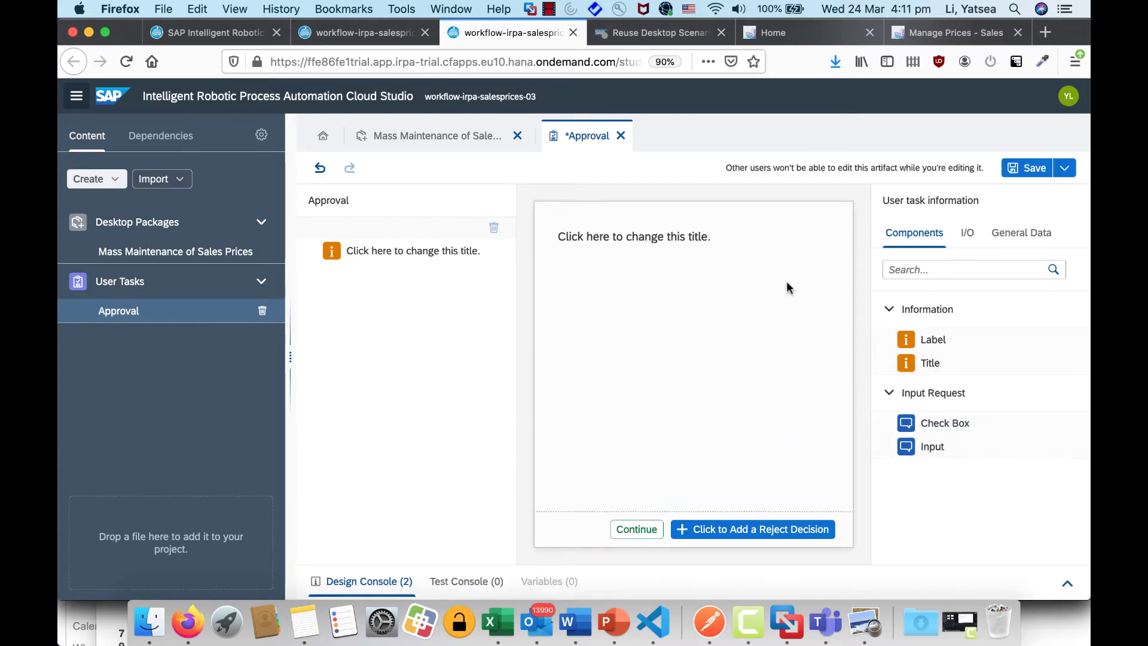
click(664, 239)
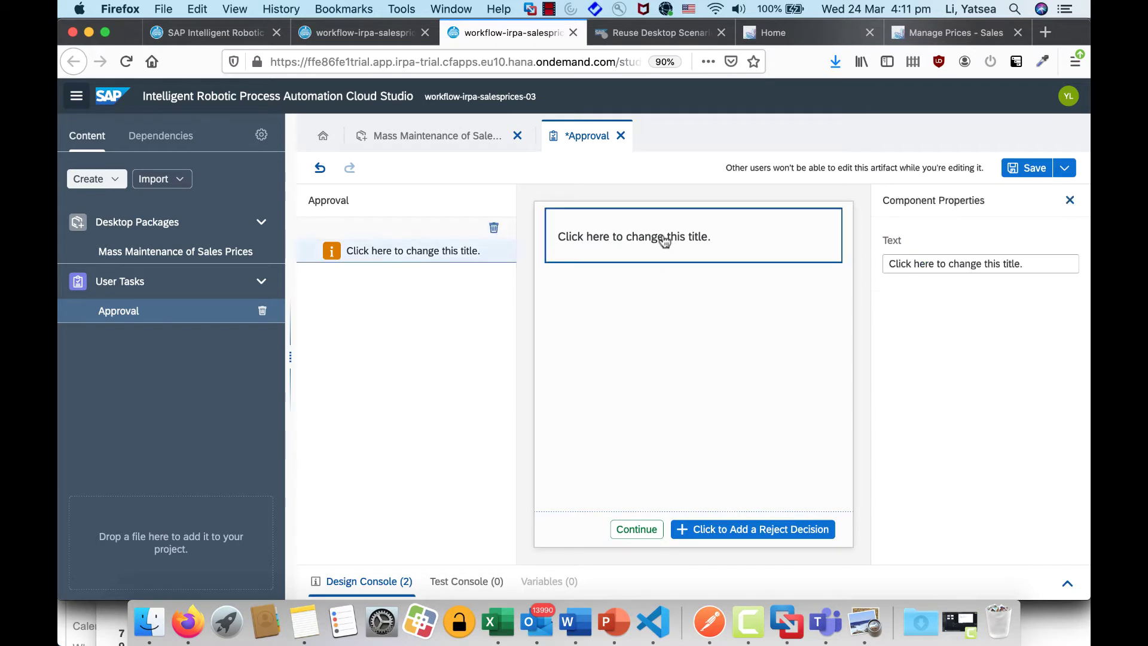
click(957, 264)
text(App)
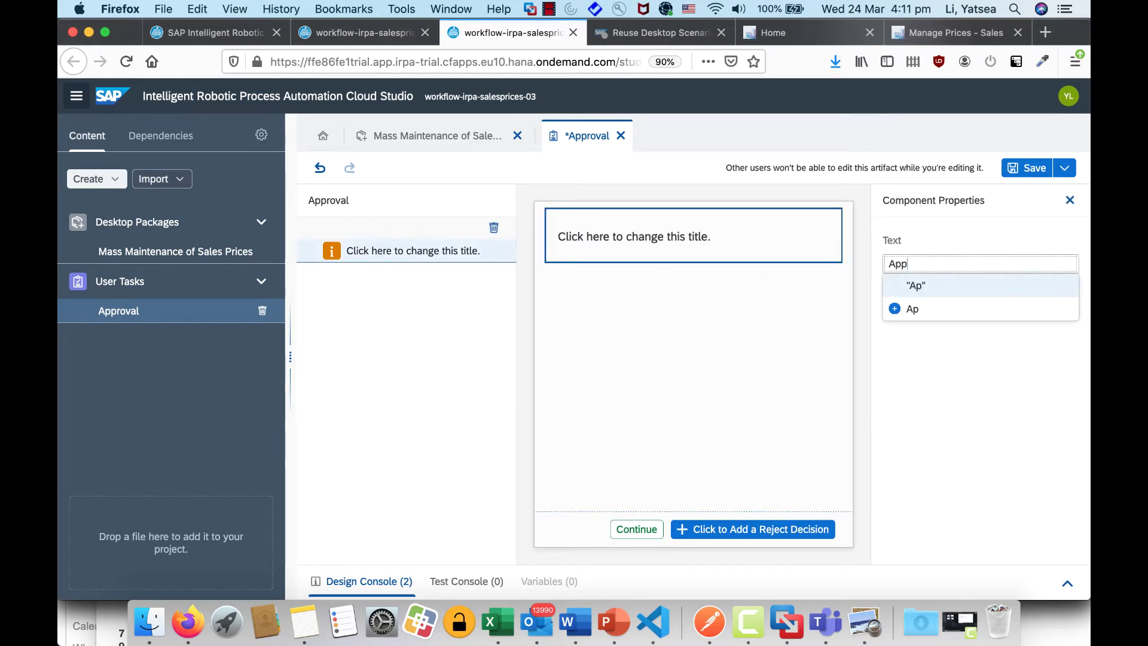
text(roval Re)
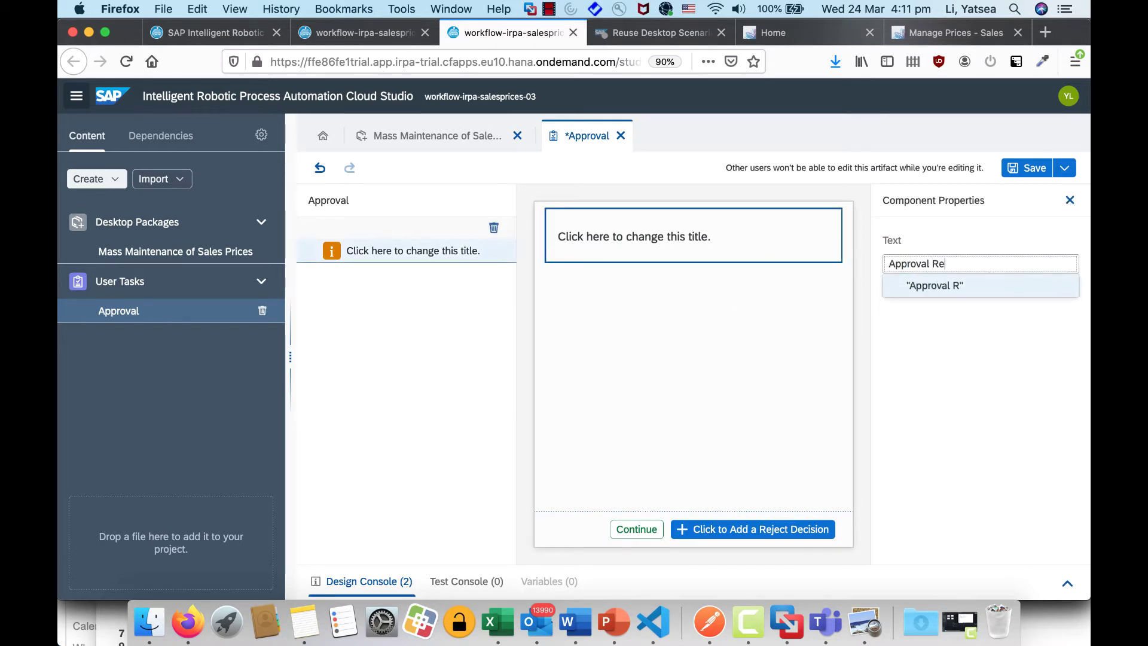
text(quest for Mass M)
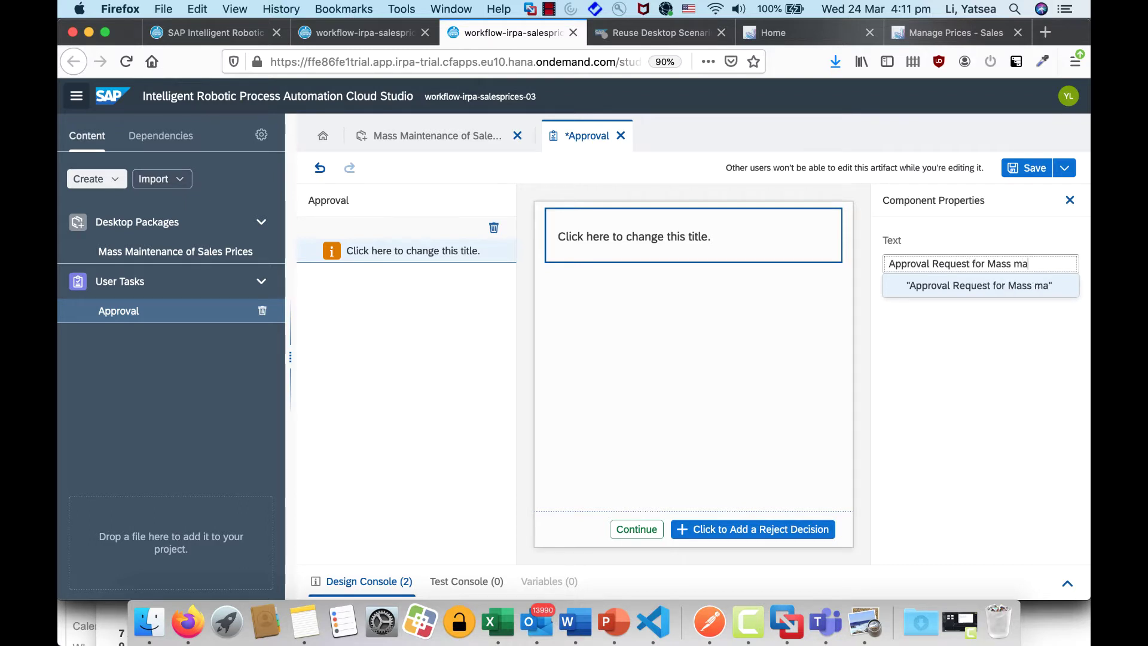
key(BackSpace)
key(super+v)
click(1039, 172)
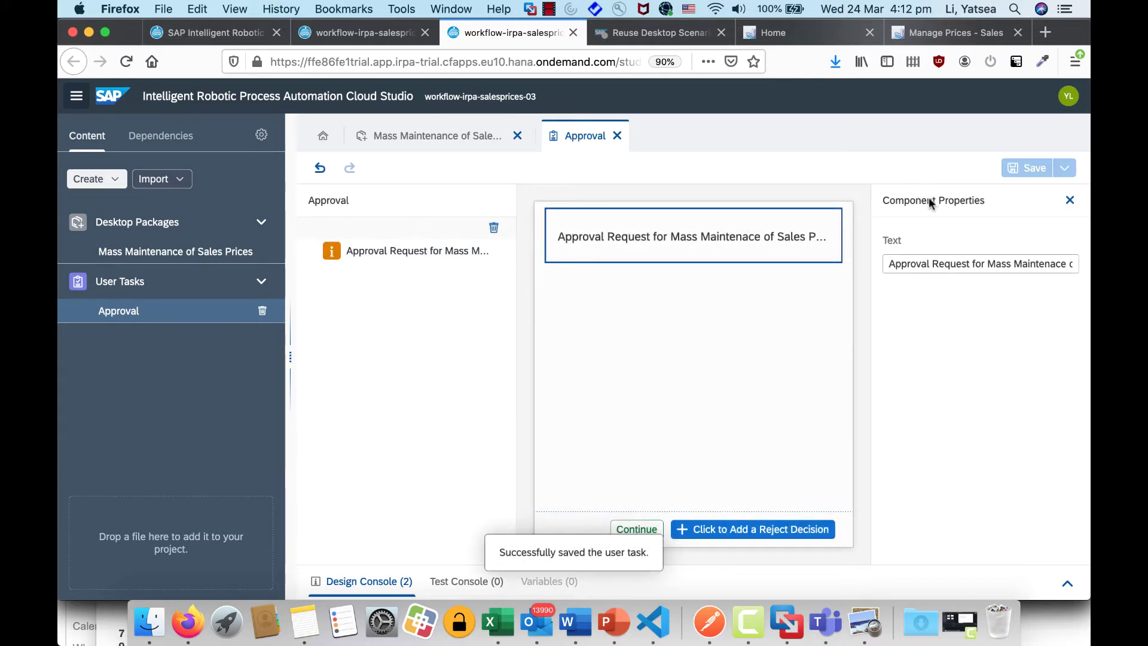
click(1069, 199)
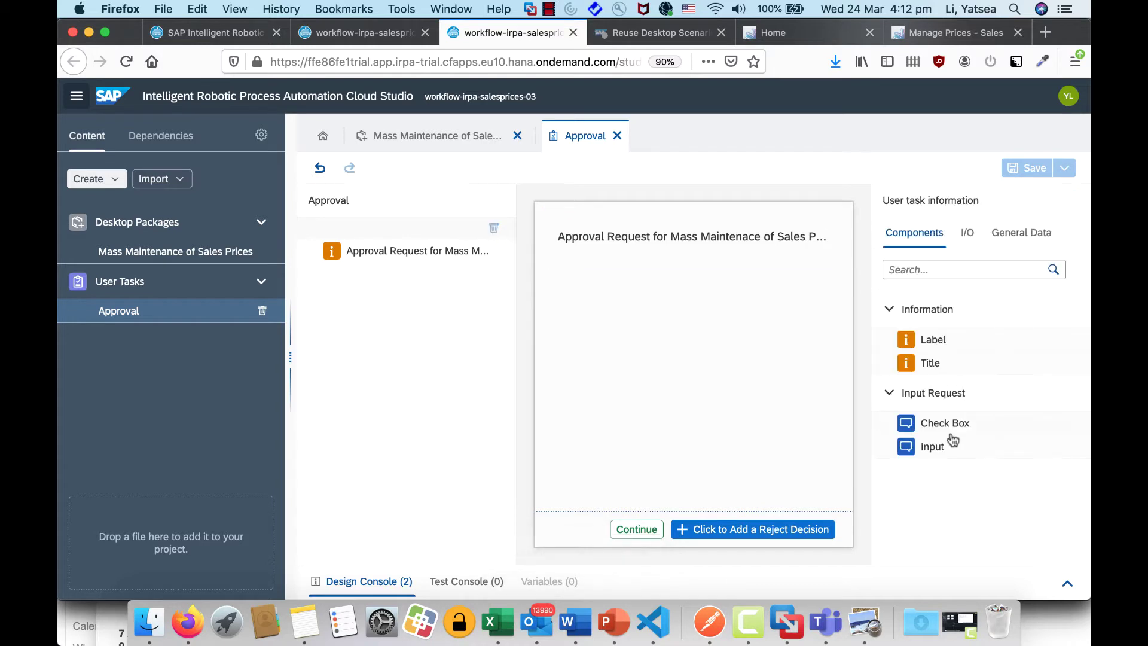
Step: Add an input field below the title and label it "Request By"
drag(936, 450, 676, 296)
click(589, 281)
click(980, 263)
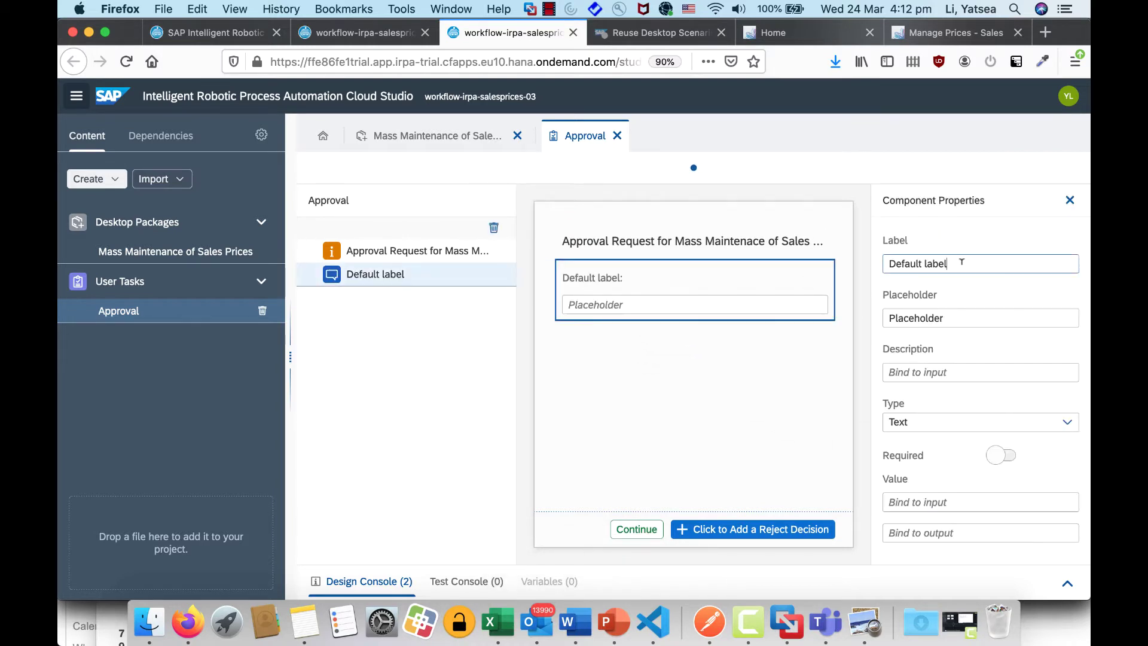
drag(954, 264, 859, 252)
text(REjec)
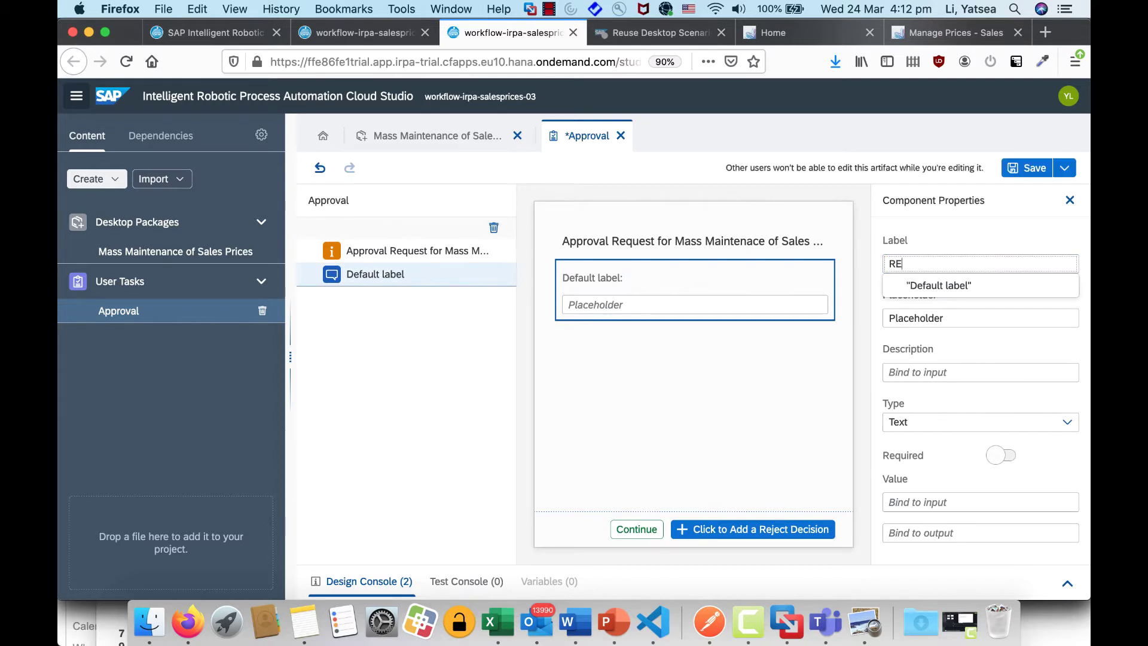
key(BackSpace)
key(BackSpace)
key(BackSpace)
key(BackSpace)
text(E)
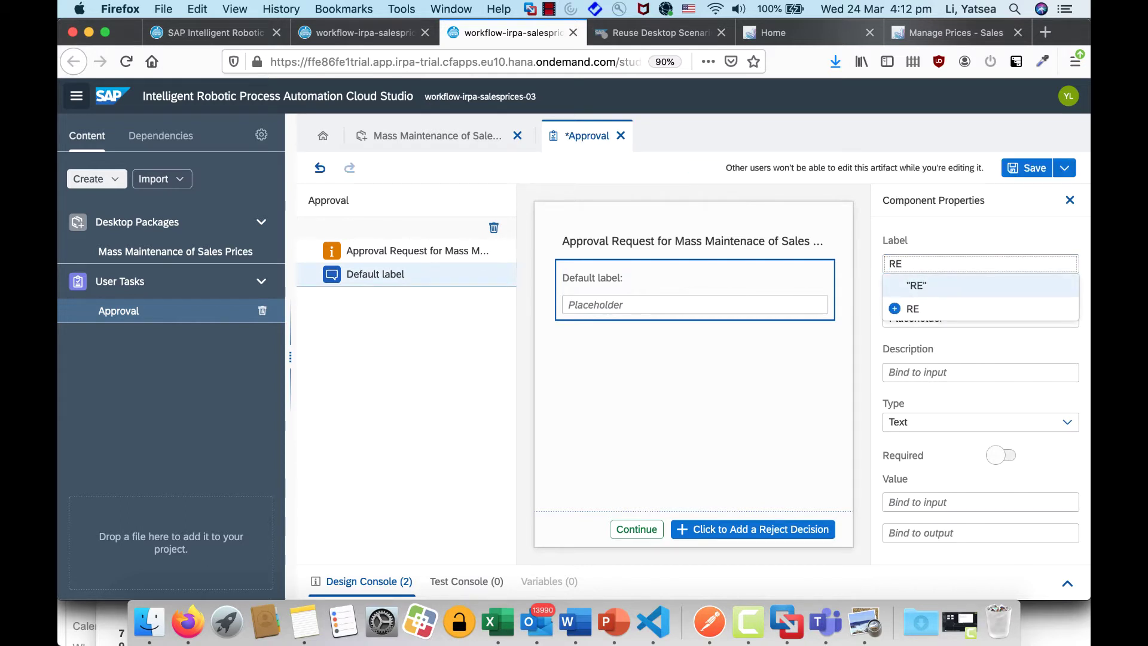
key(BackSpace)
text(equest by)
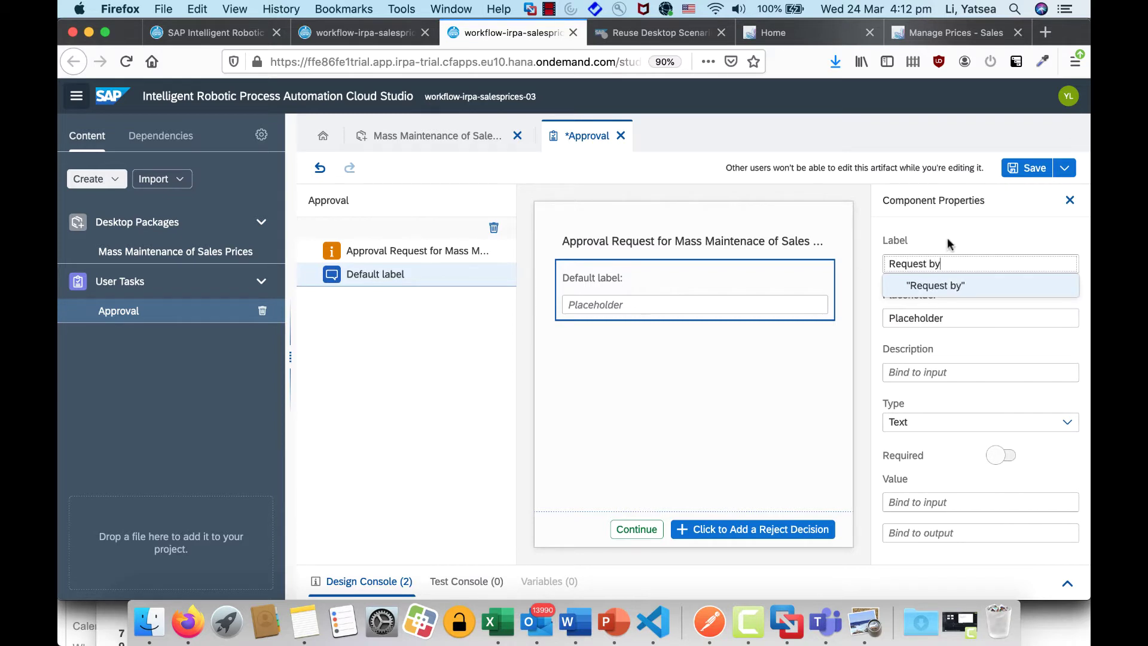
key(BackSpace)
key(BackSpace)
text(By)
click(953, 287)
Step: Set the Request By field's placeholder to "Request By" and bind its value to a new input parameter named requestBy
key(Tab)
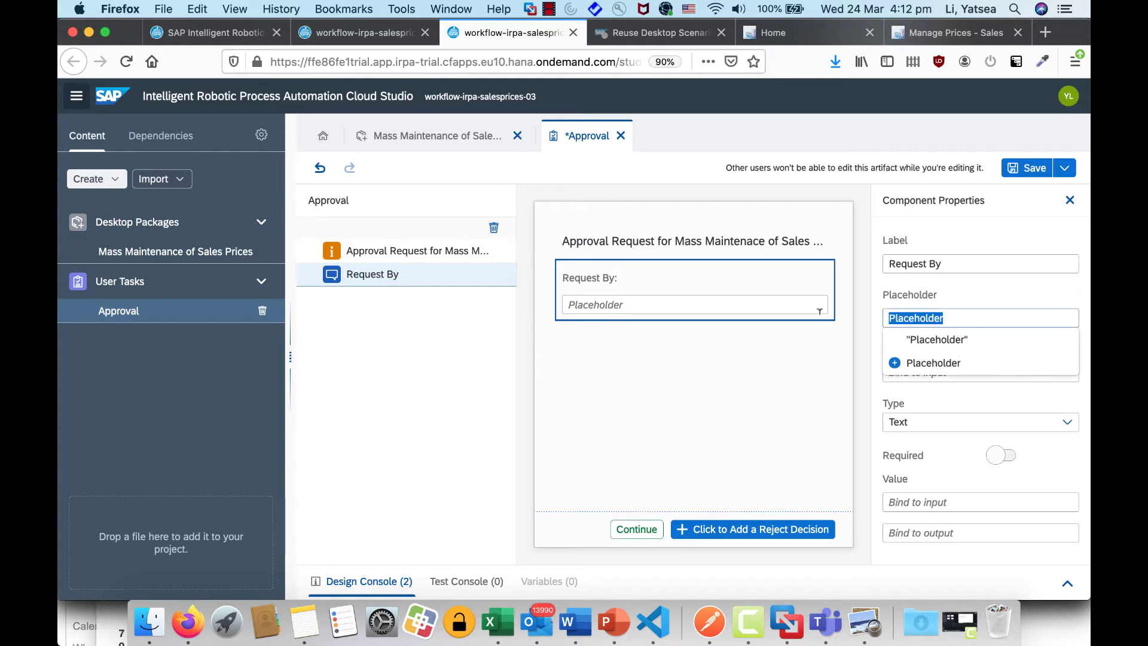
text(Request By)
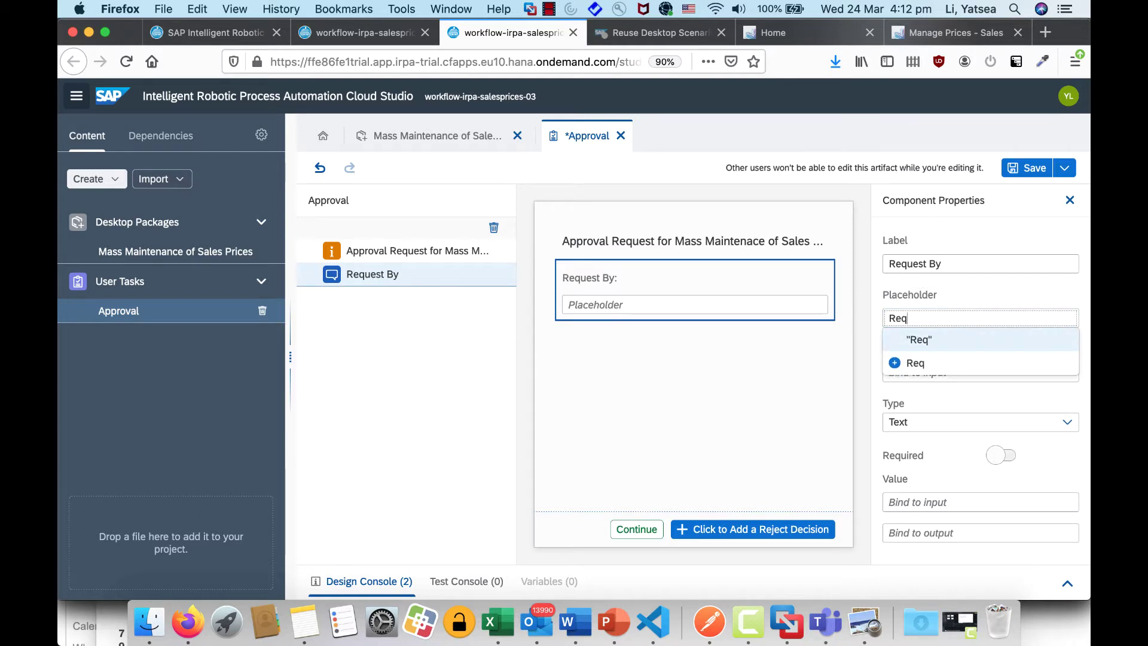
click(928, 345)
click(930, 502)
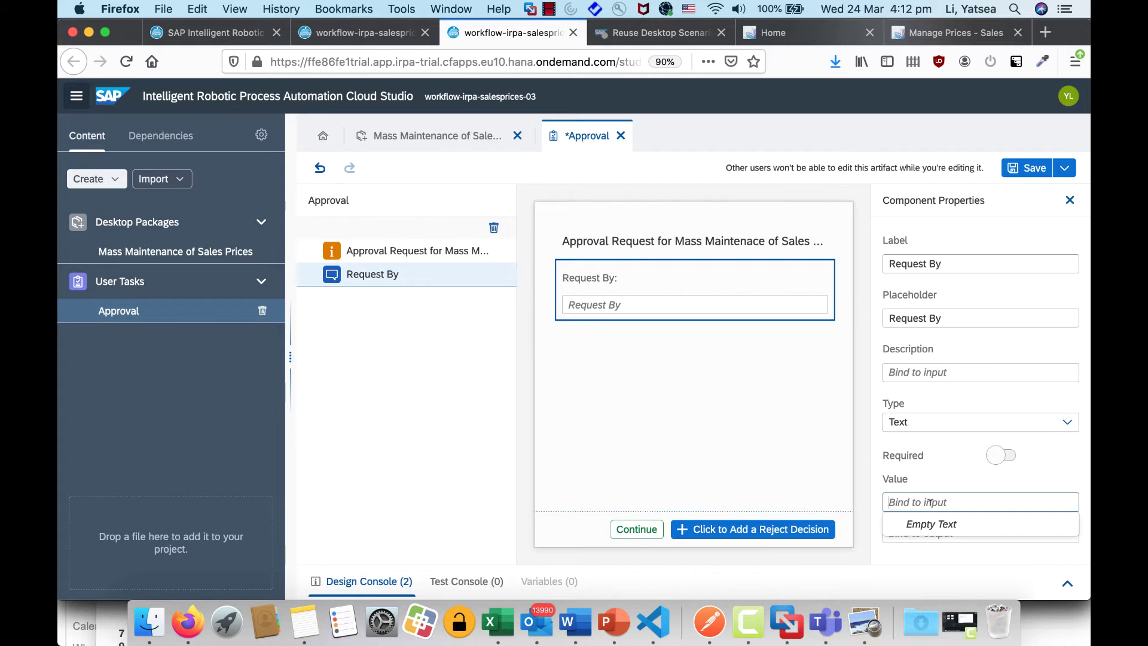
text(request)
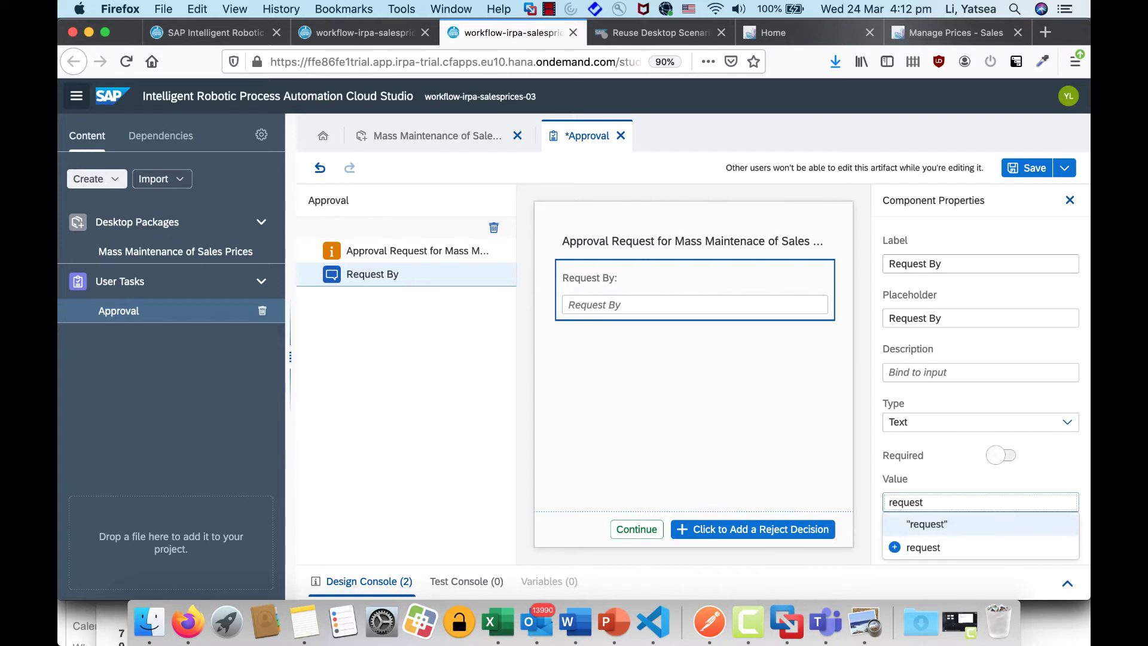
text(By)
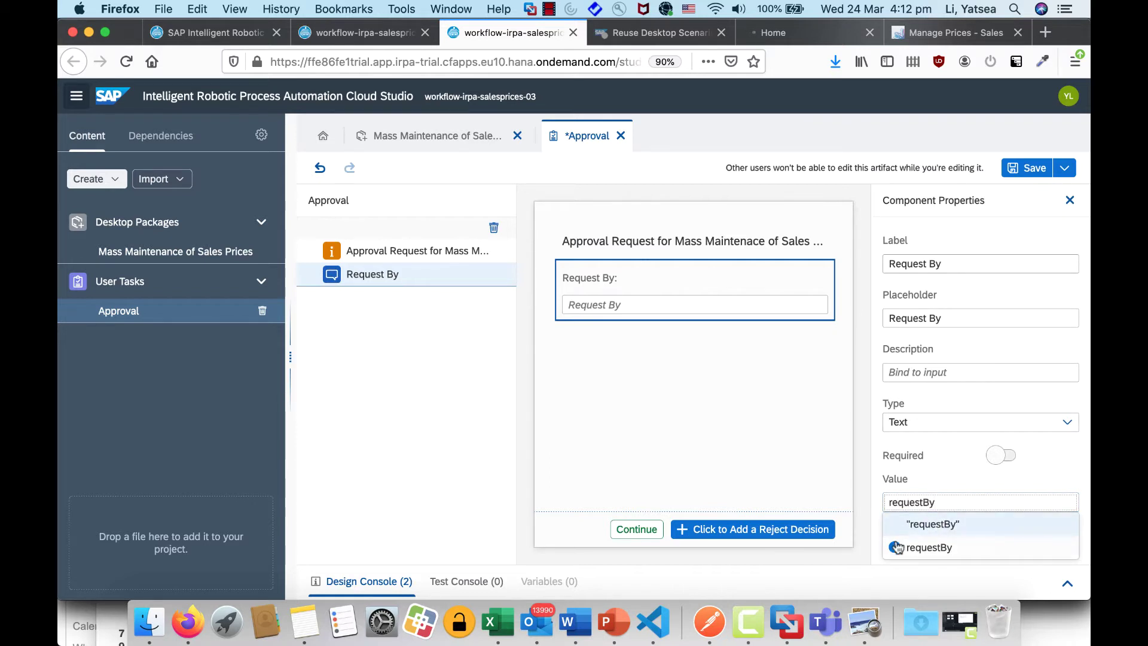
click(895, 549)
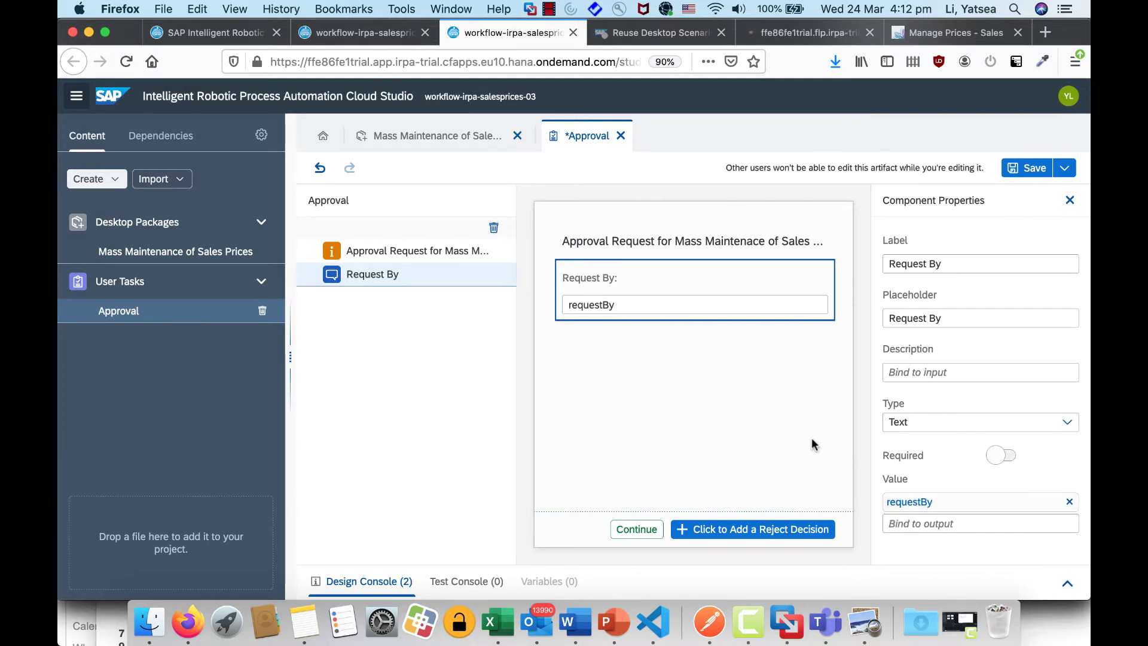
Step: Add a second input field below Request By with the label and placeholder "Request At"
click(1069, 201)
drag(926, 446, 765, 375)
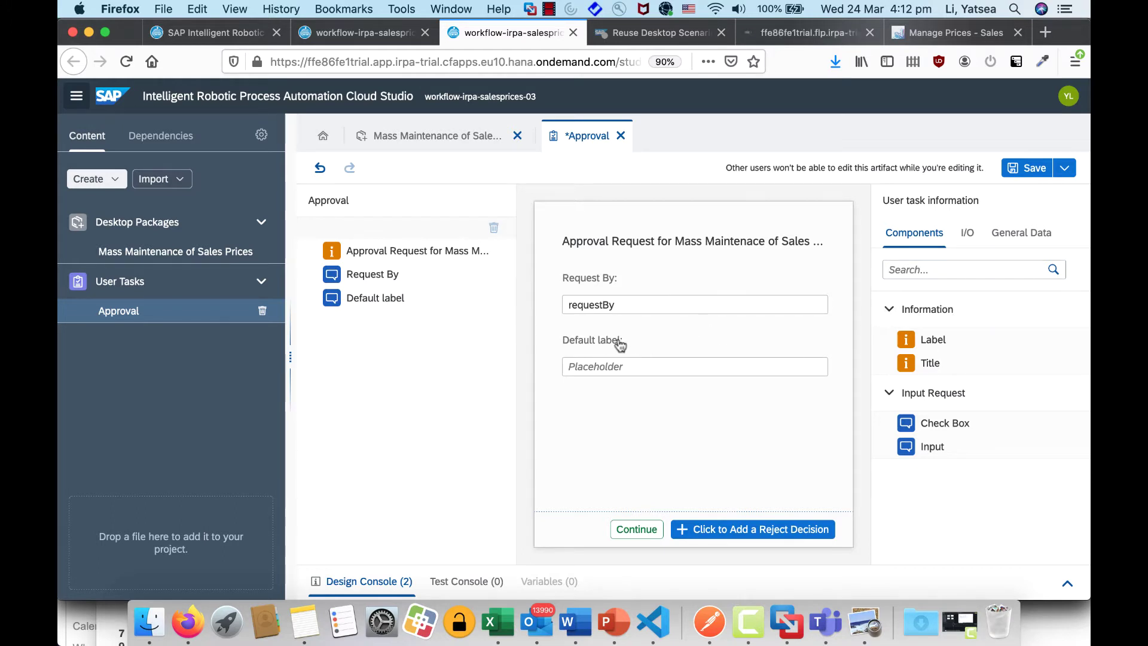
click(614, 341)
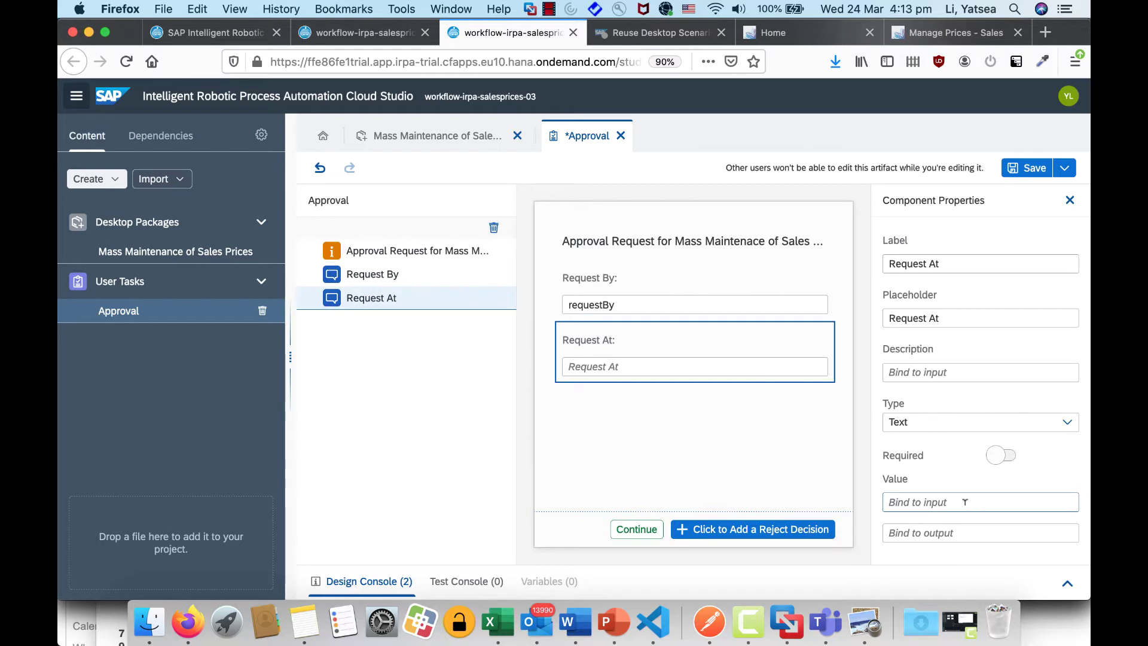
Step: Bind the Request At field's value to a new input parameter named requestAt
click(965, 502)
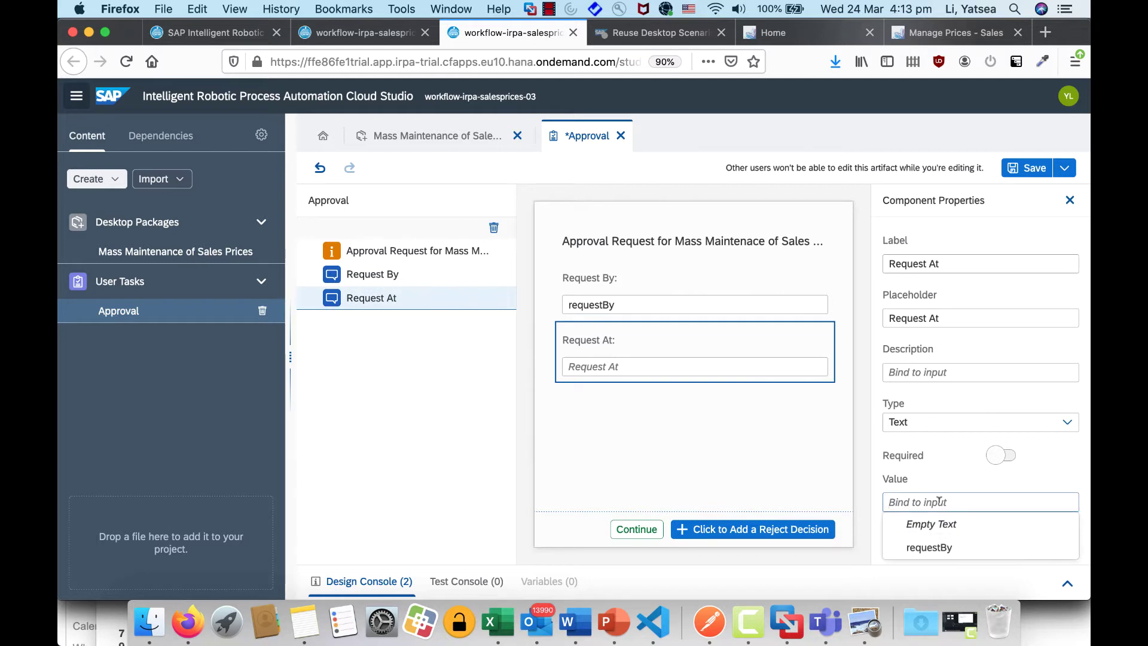
text(requ)
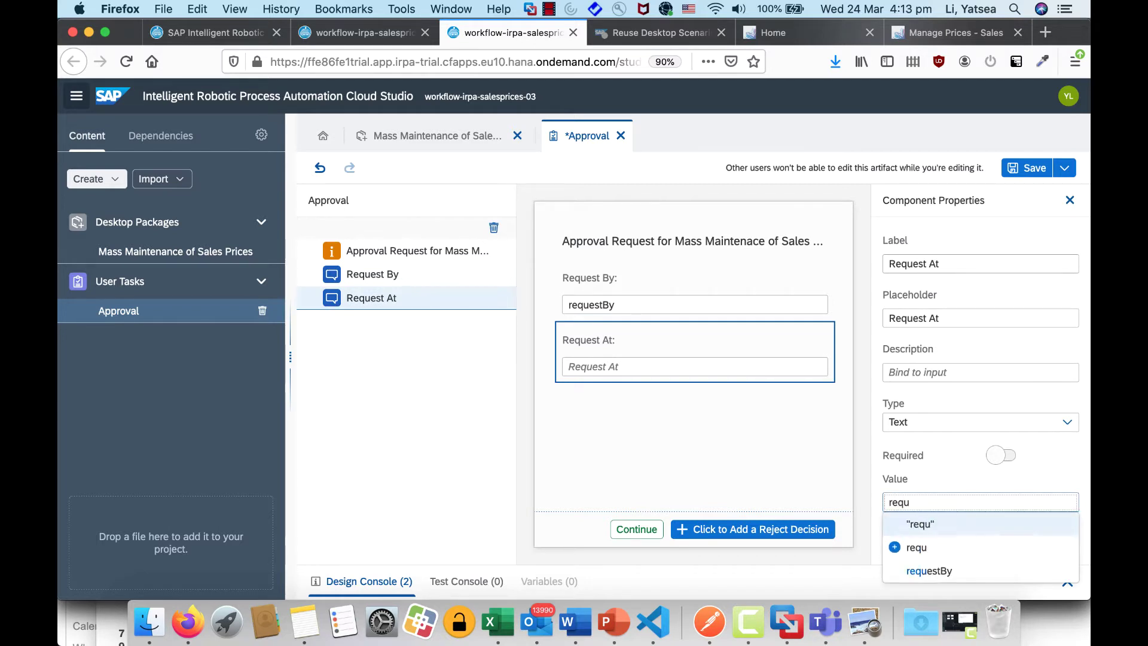
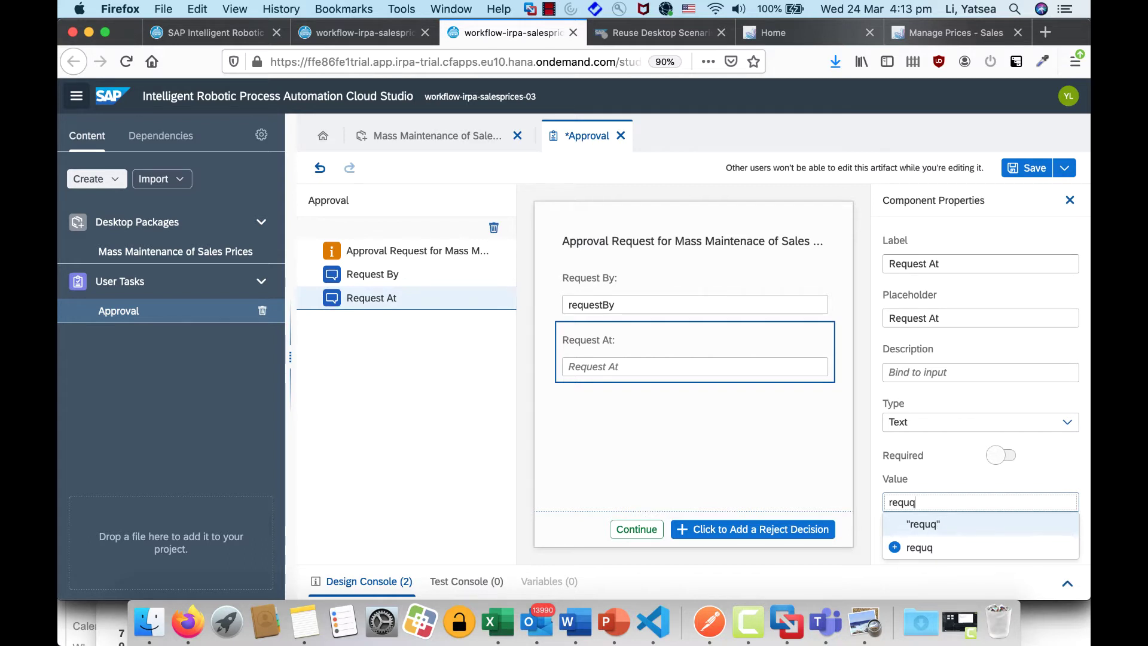
key(BackSpace)
text(est)
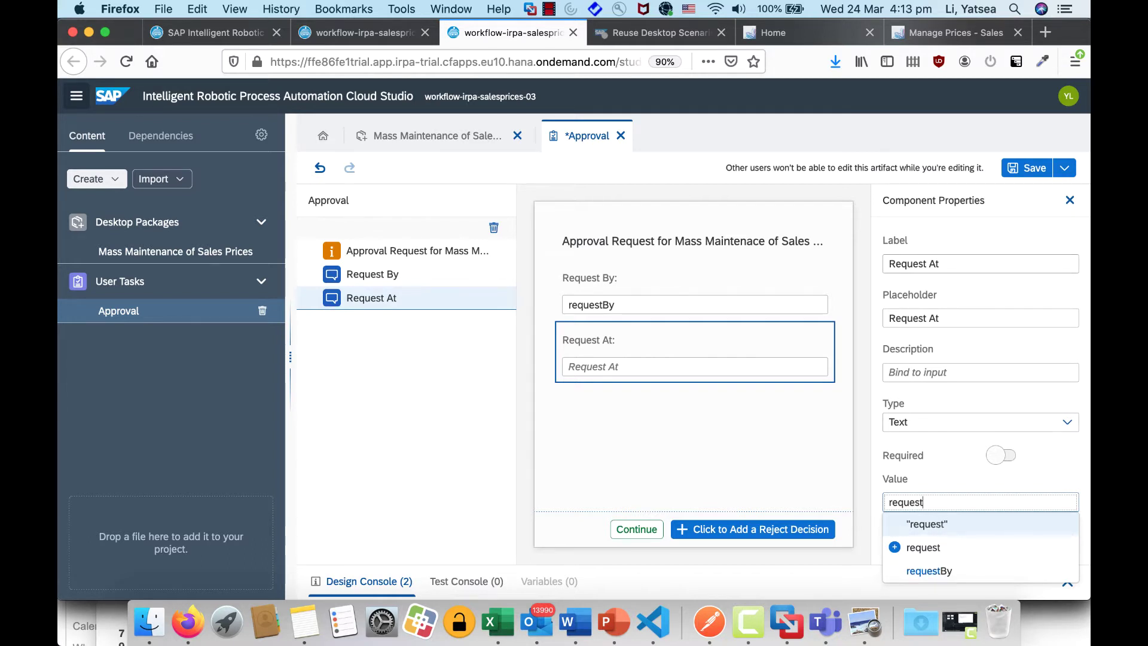
text(At)
click(938, 547)
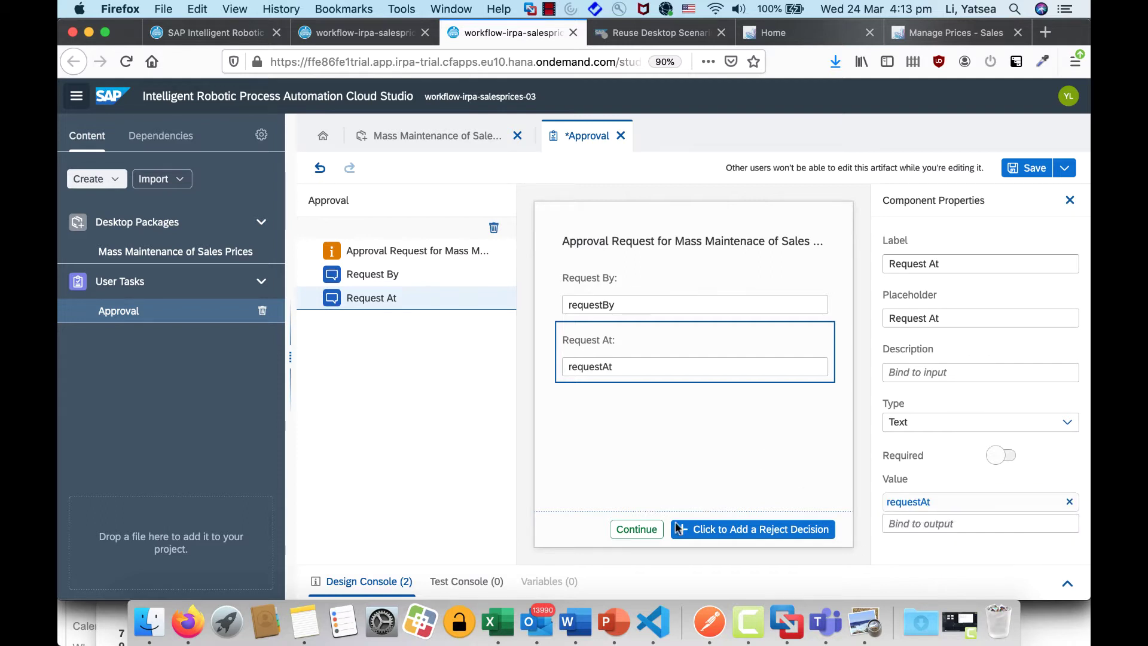
Step: Rename the form's Continue decision to "Approve" and add a Reject decision beside it
click(648, 531)
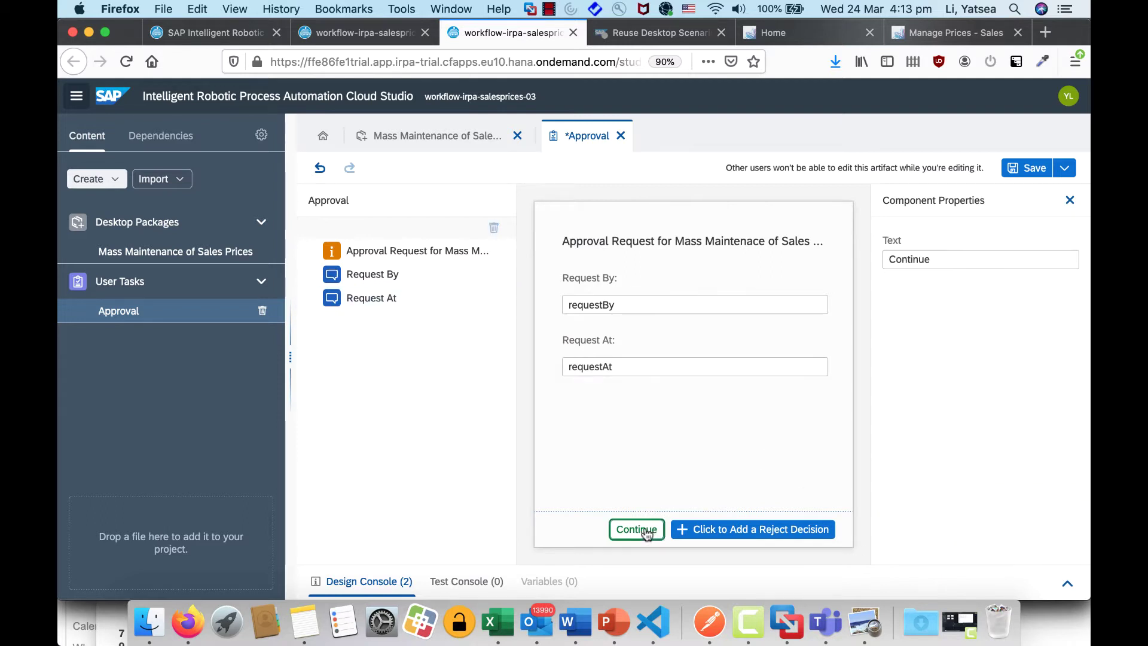
drag(952, 258, 830, 241)
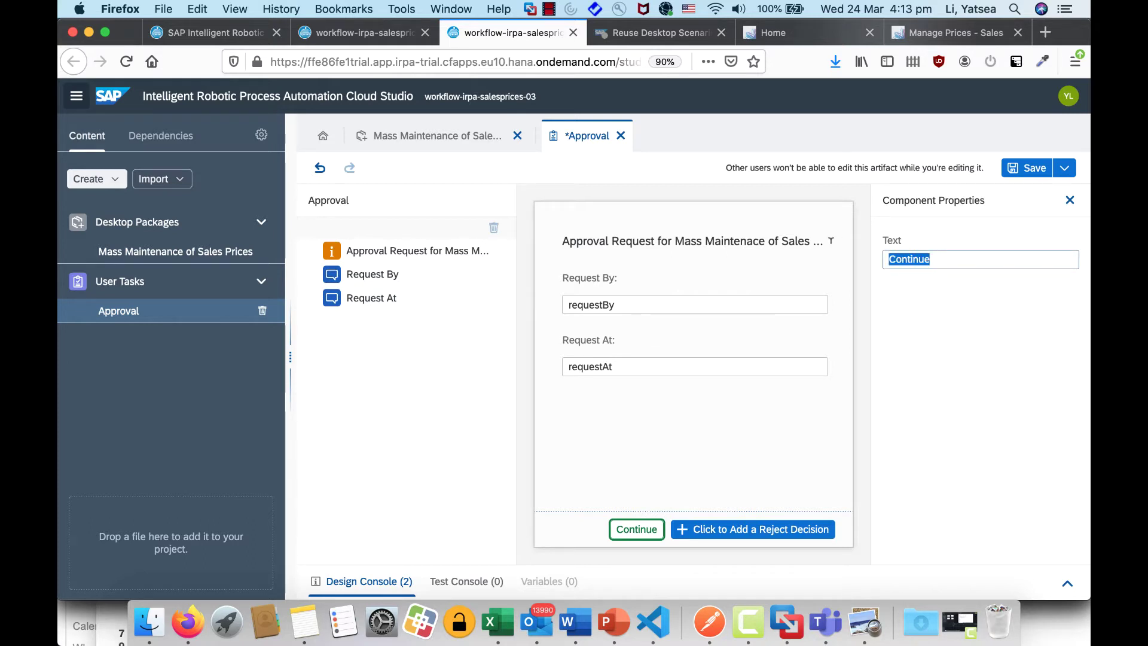
text(Approv)
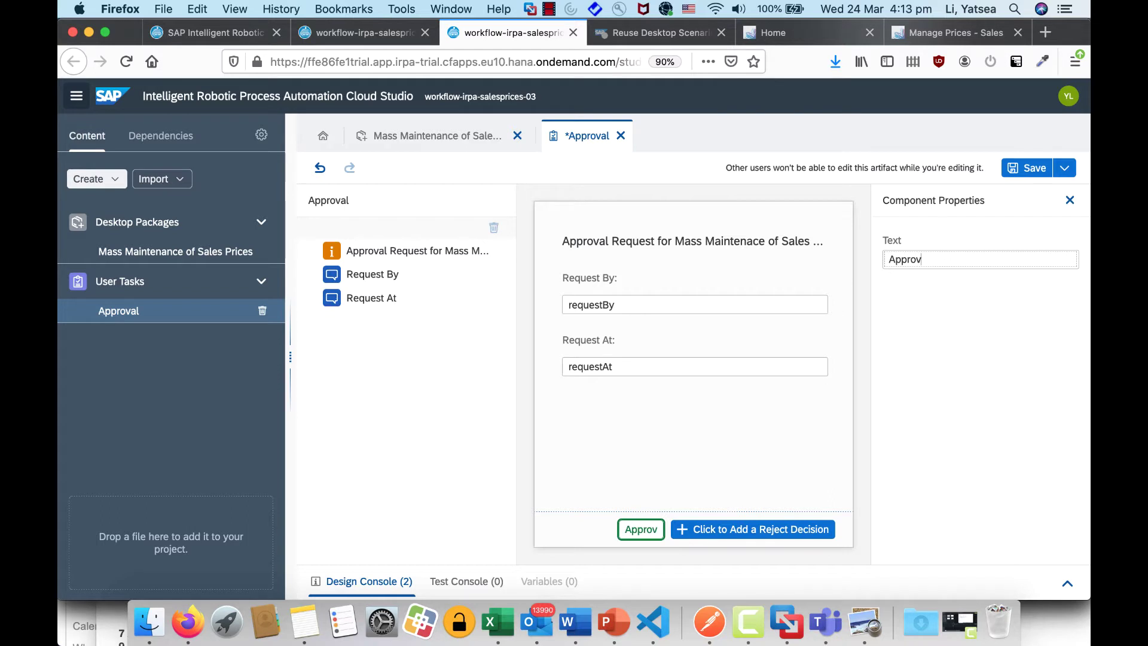
text(e)
click(747, 527)
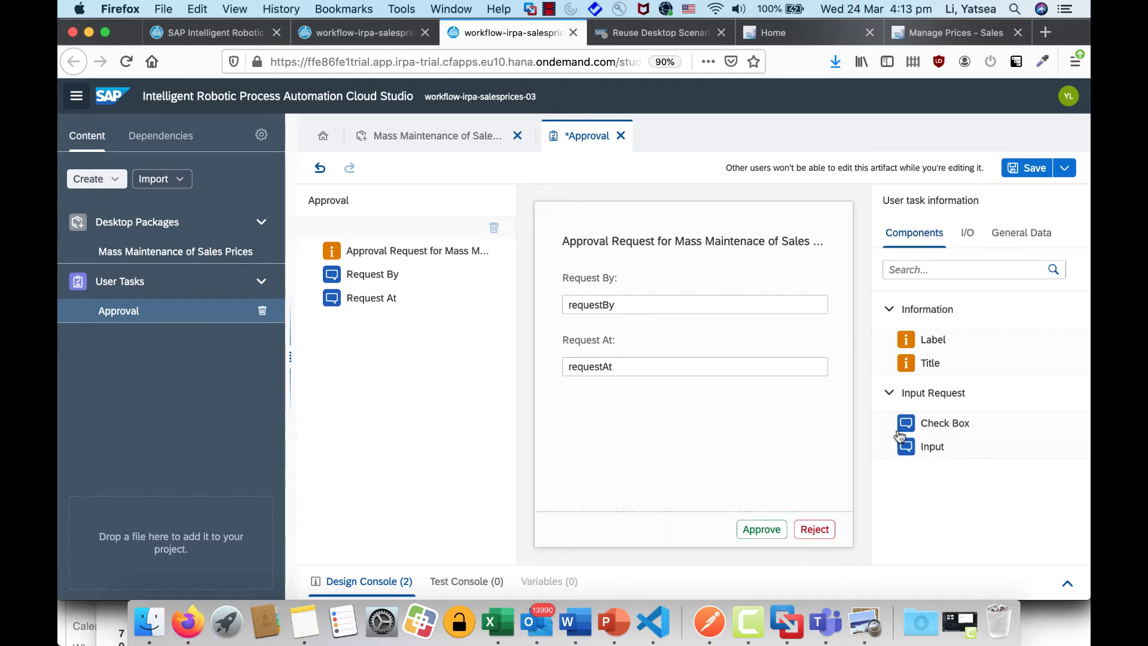
Step: Save the Approval user task and review its input and output parameters
click(1033, 170)
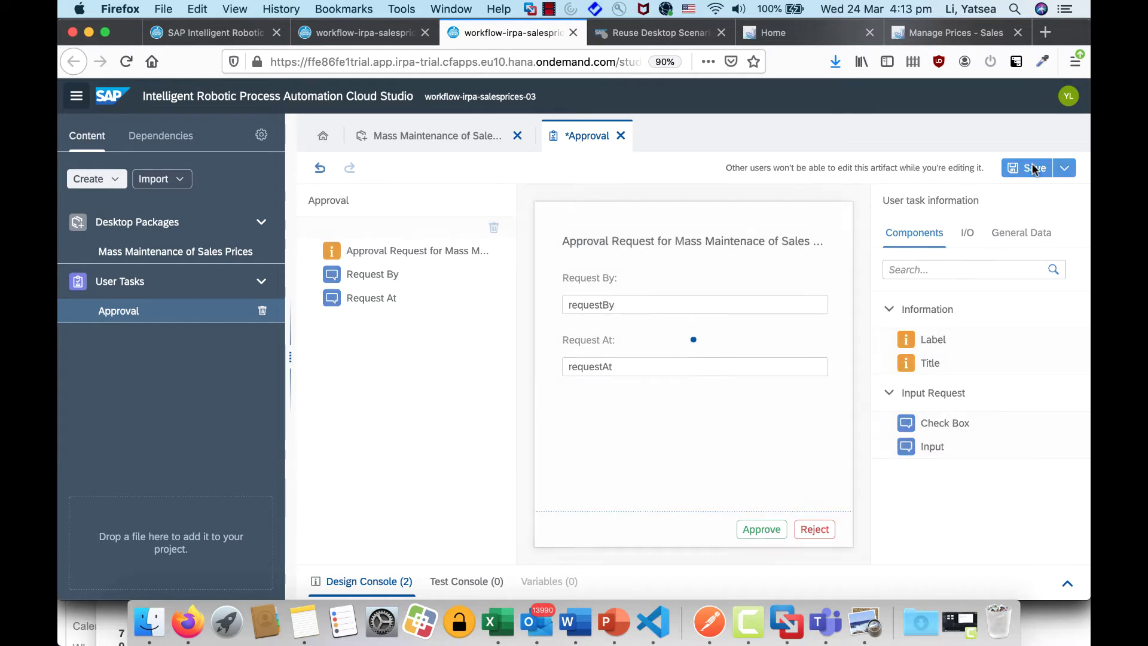
click(967, 233)
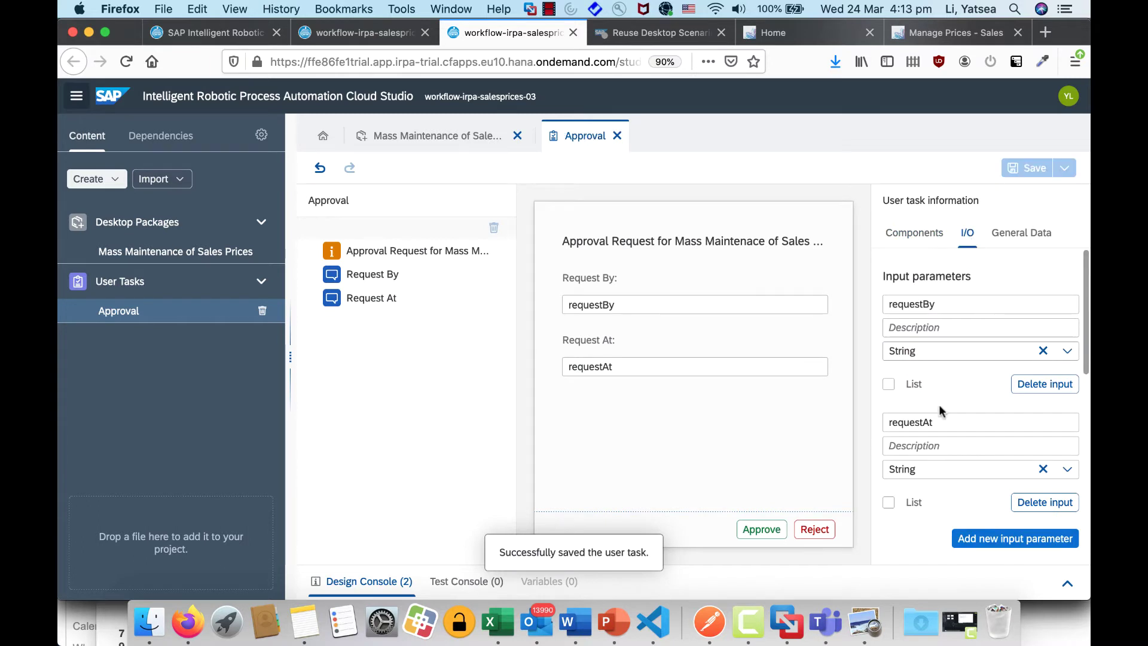
scroll(939, 337, down, 2)
scroll(940, 335, down, 3)
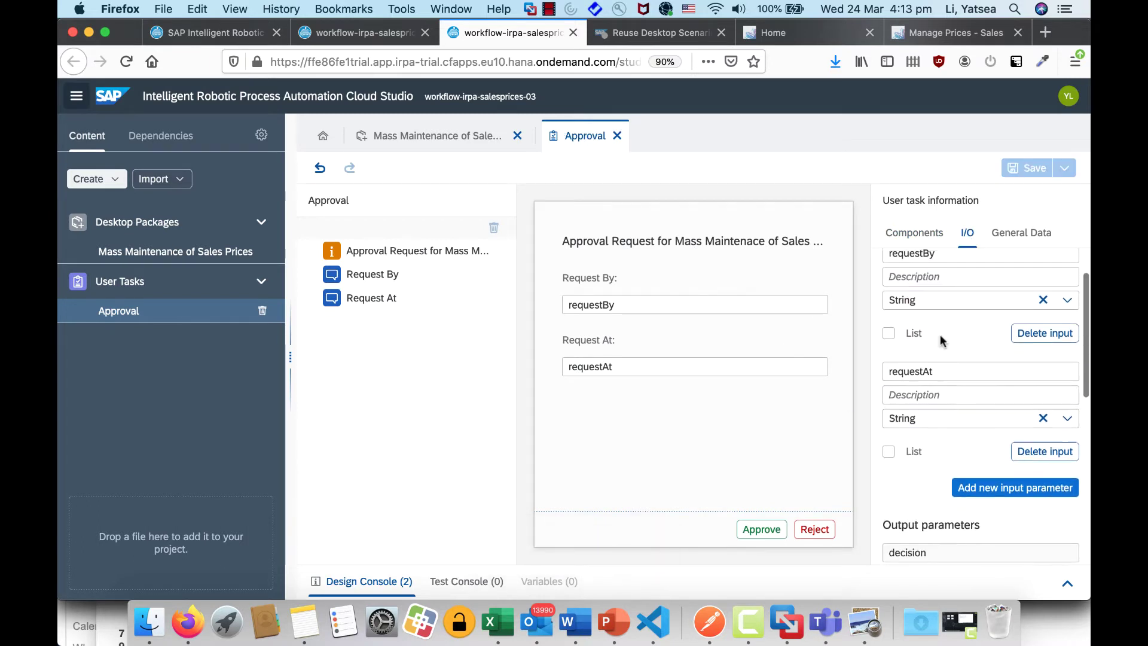
scroll(940, 334, up, 5)
scroll(940, 335, down, 6)
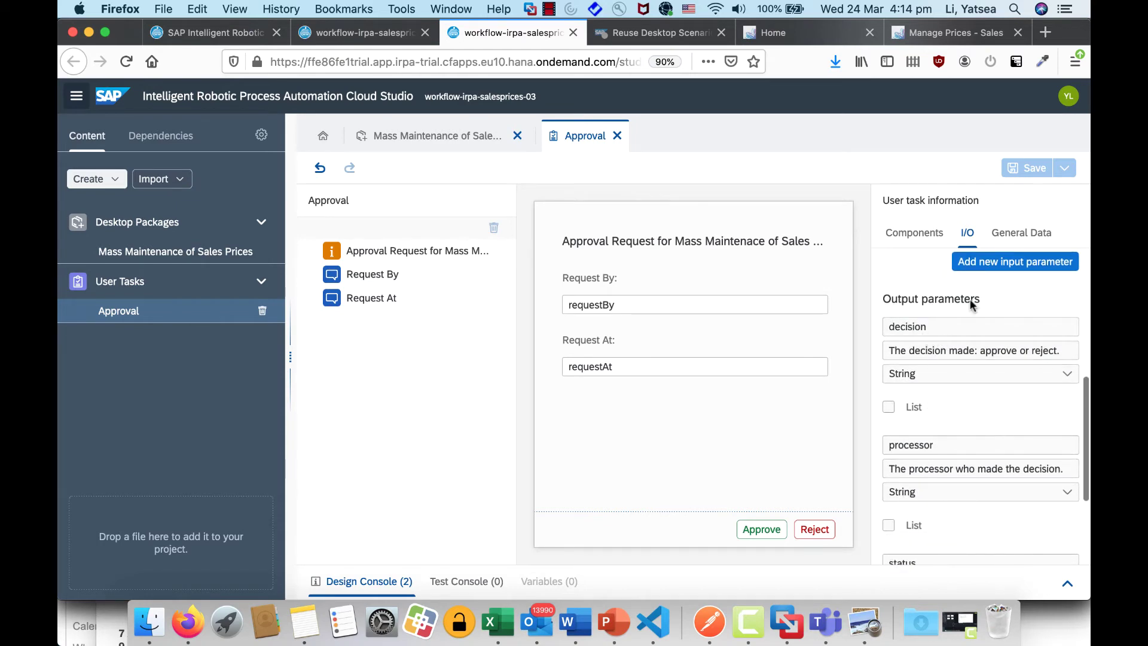
scroll(981, 299, up, 5)
Step: Set the Approval task's subject to "Approval Request of Mass Maintenance Sales Price by iRPA Bot"
click(1019, 233)
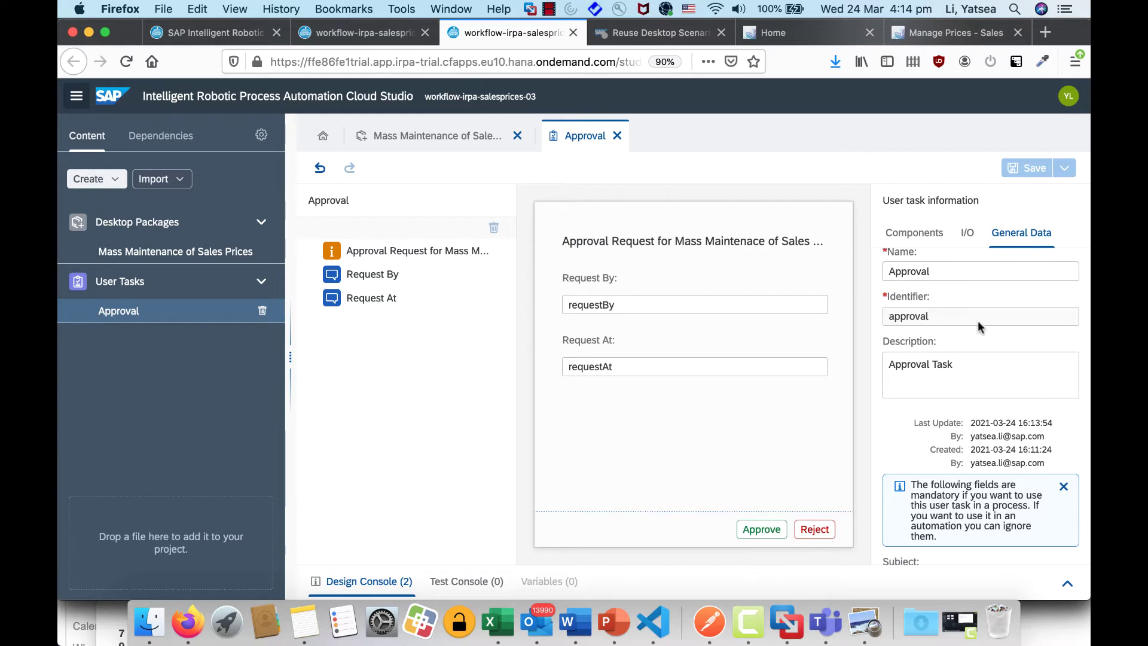
scroll(980, 326, down, 4)
click(930, 382)
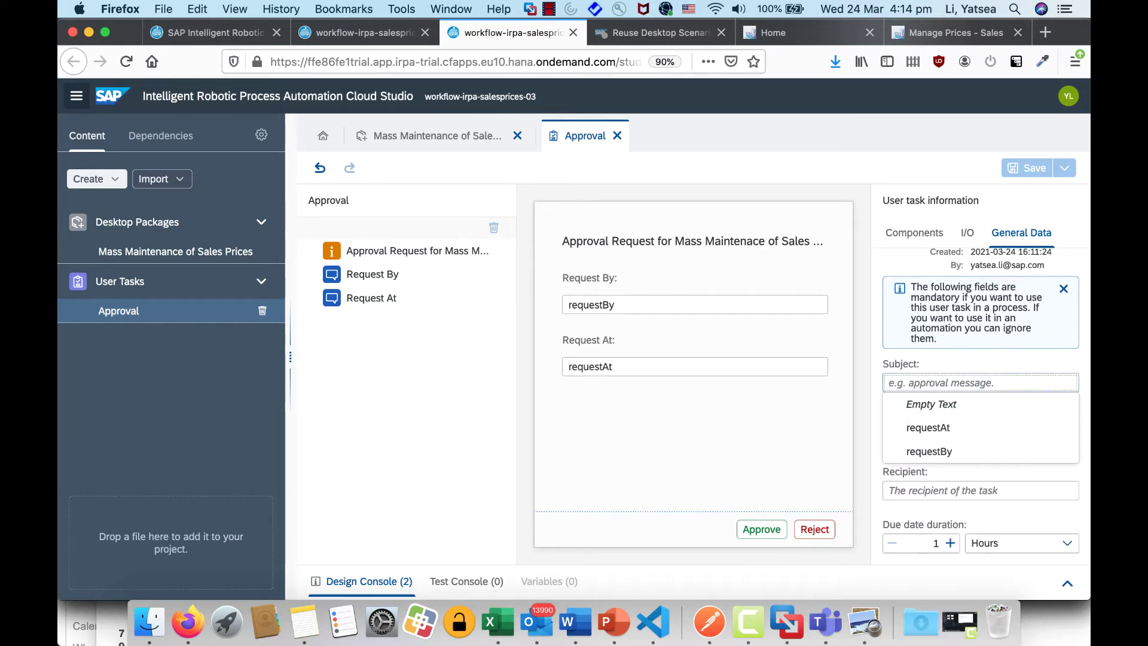
text(Approva)
key(BackSpace)
key(BackSpace)
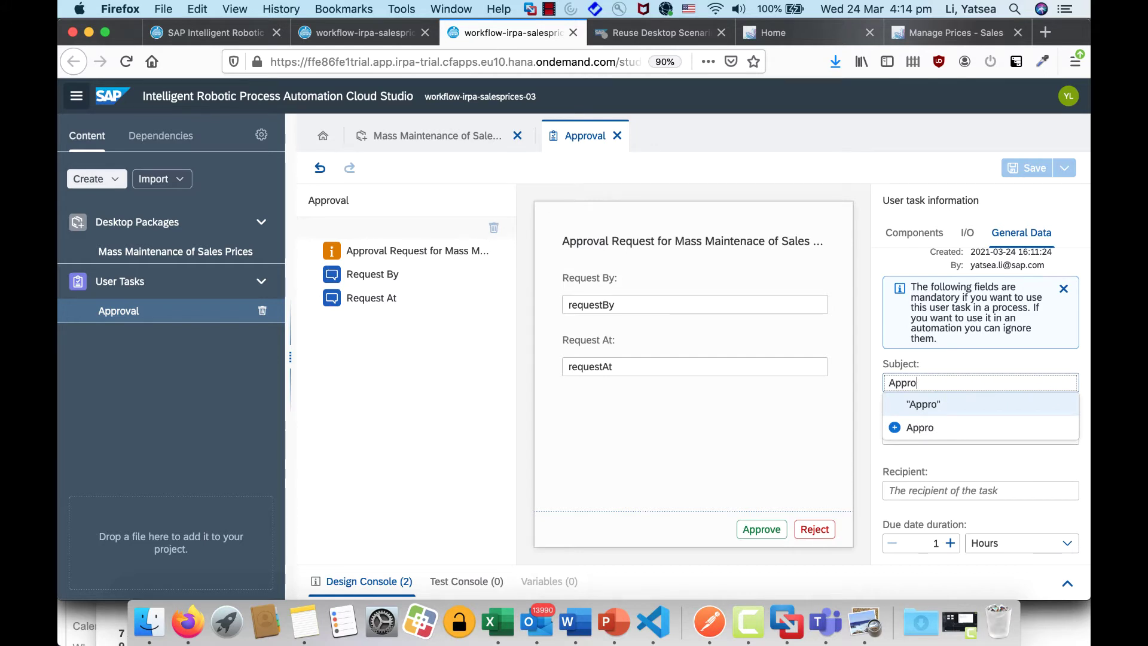
text(val Reques)
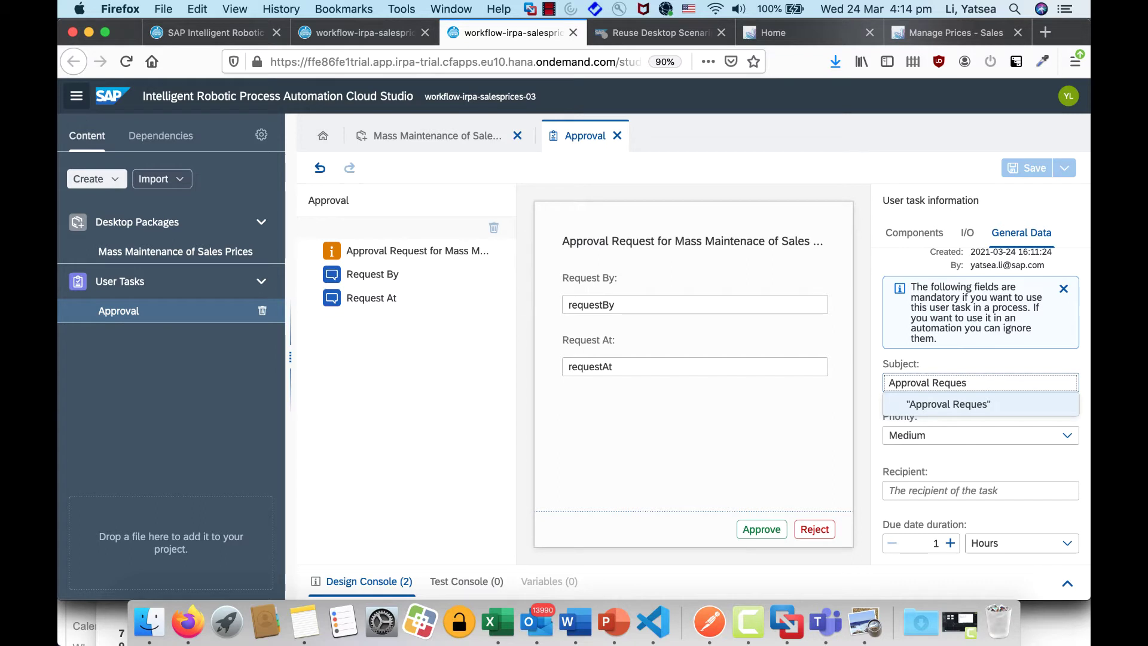
text(t of Mass Maintenance Sales Price by iRPA Bot)
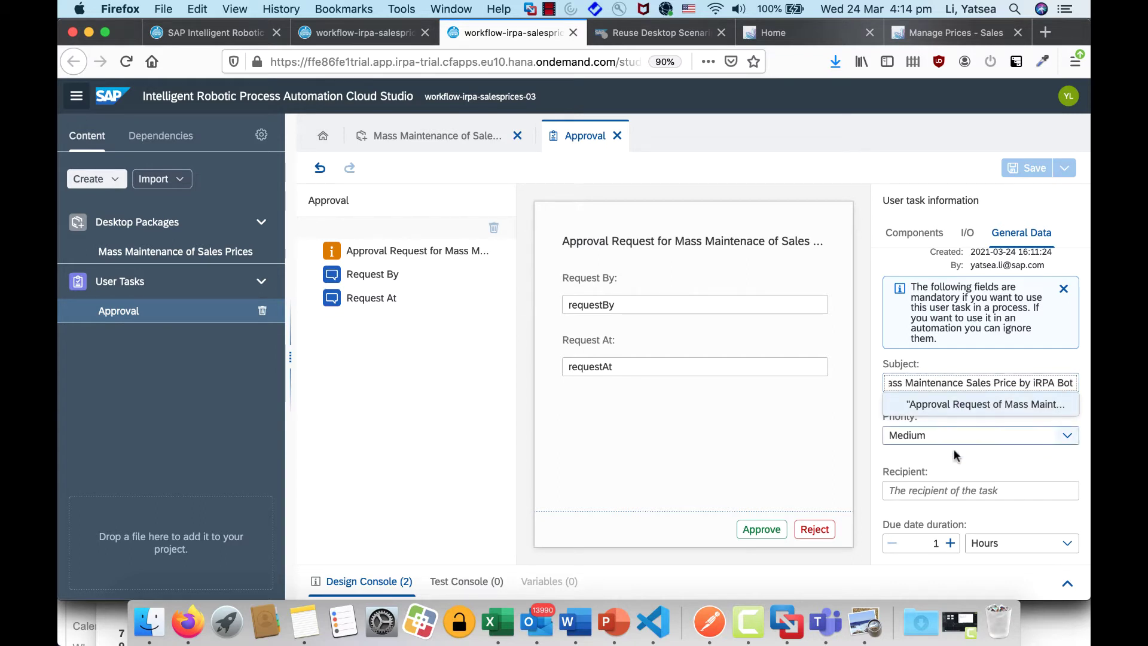
click(971, 450)
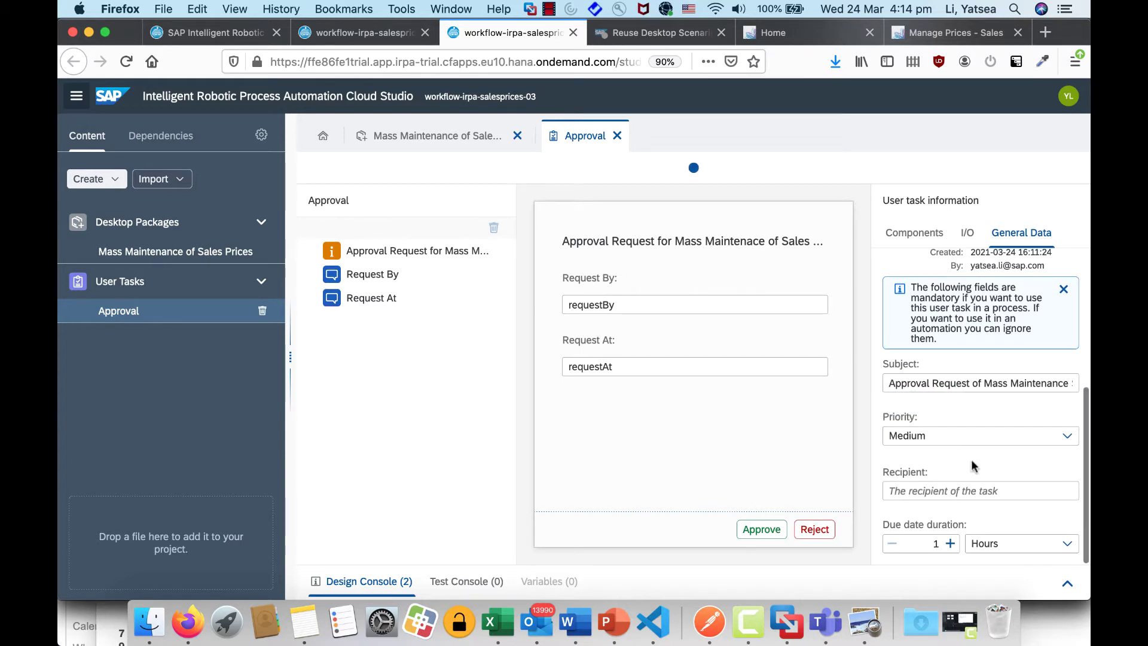
Step: Bind the task's recipient to a new input parameter named approveBy and save the user task
click(913, 489)
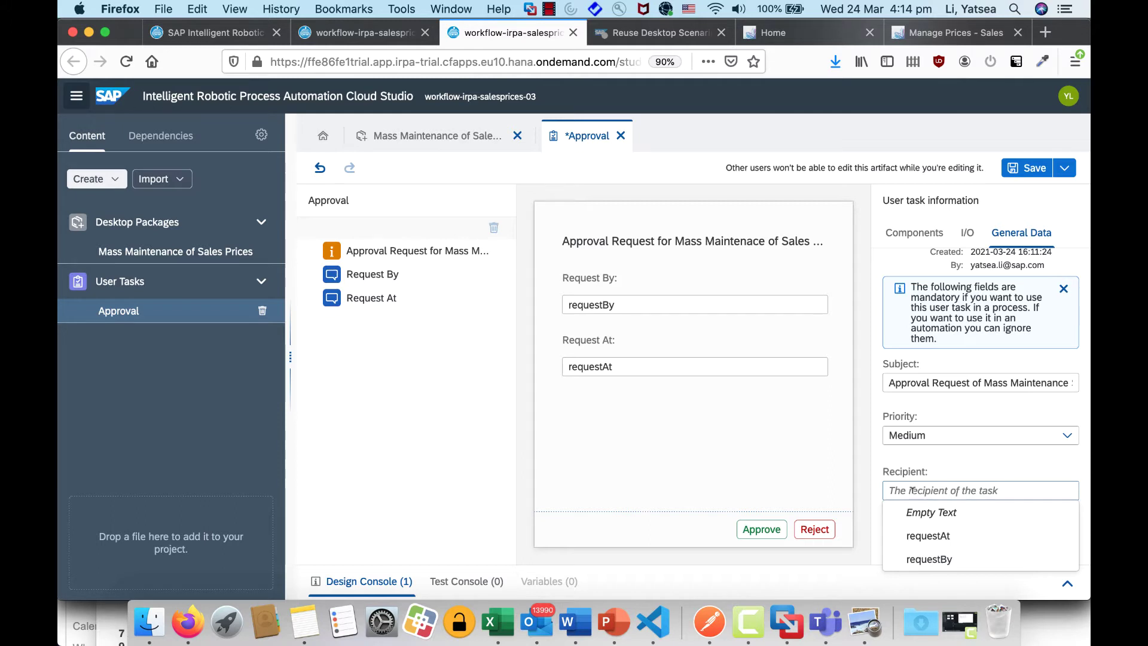
text(a)
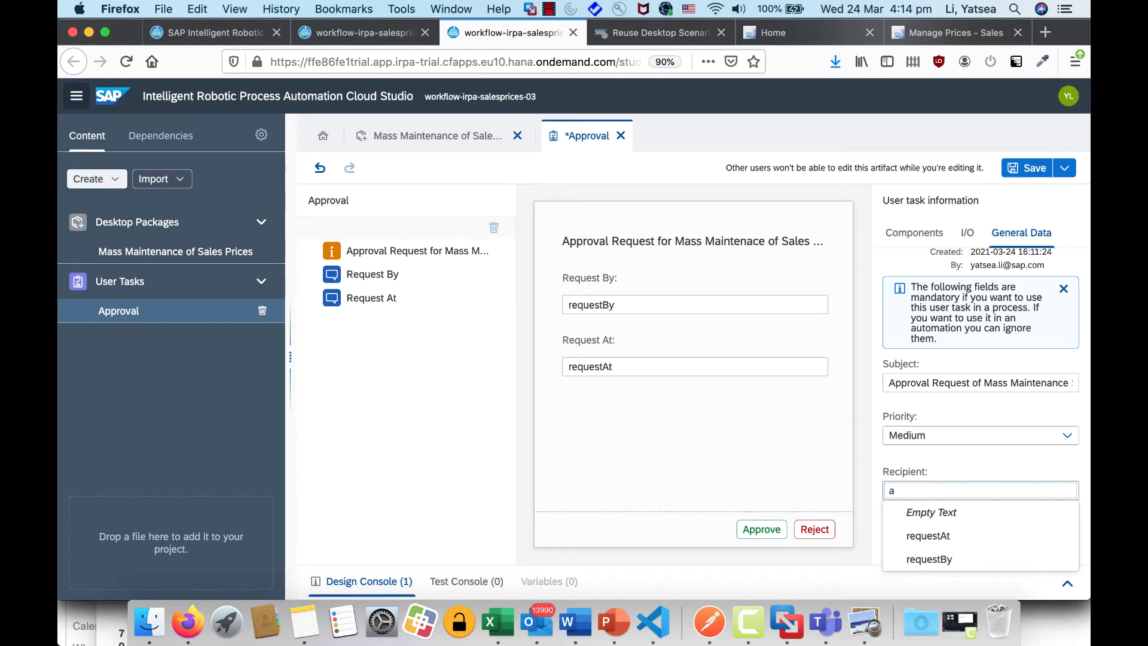
text(pproveBy)
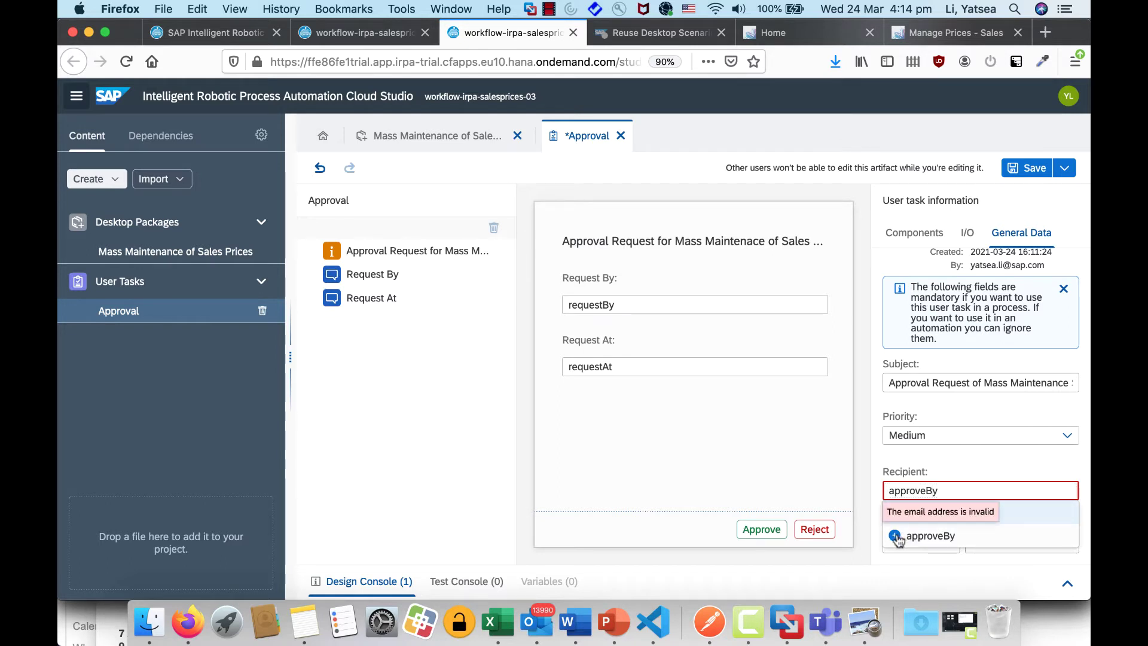
click(900, 536)
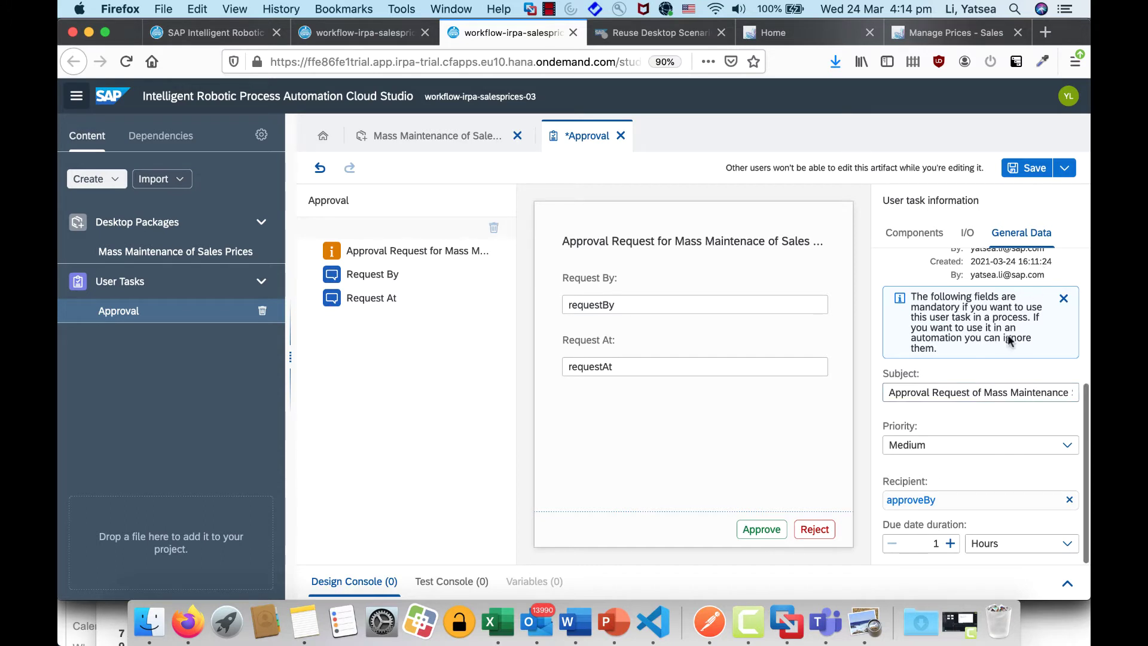
click(1027, 168)
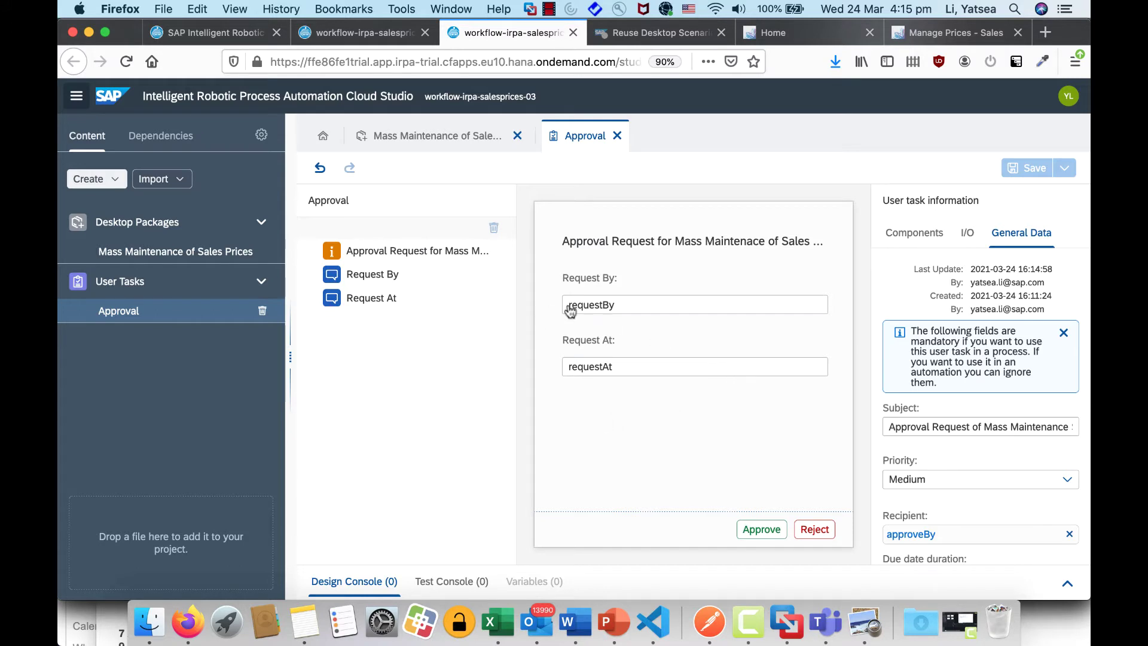
Step: Create a process with the name and description "Process-Maintain Sales Prices"
click(115, 187)
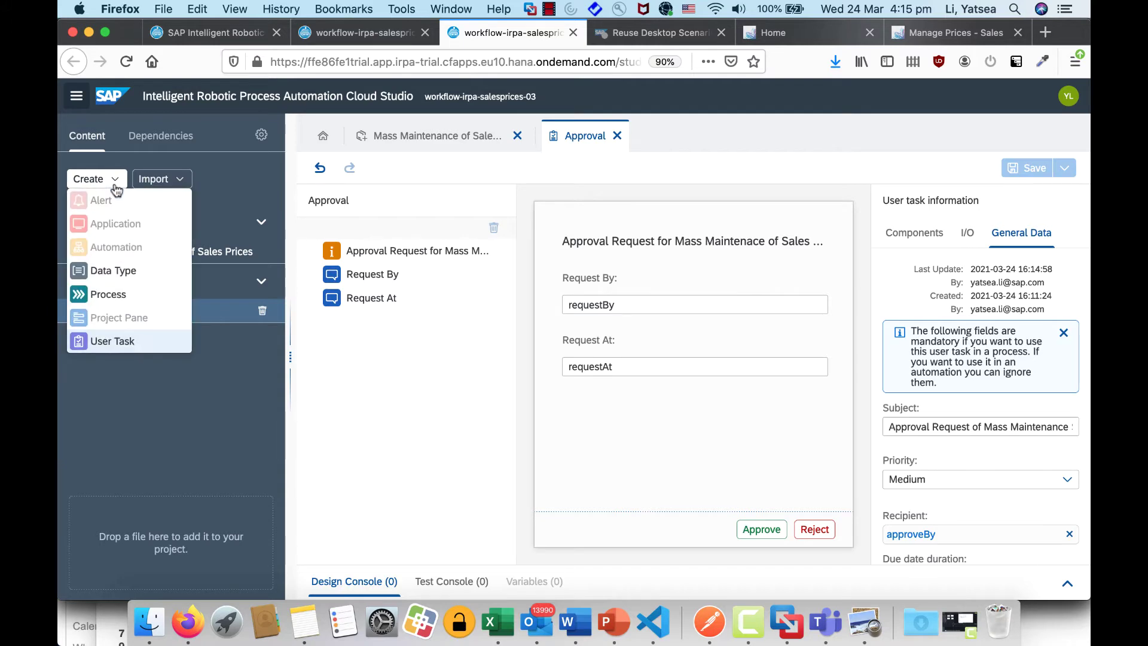
click(112, 297)
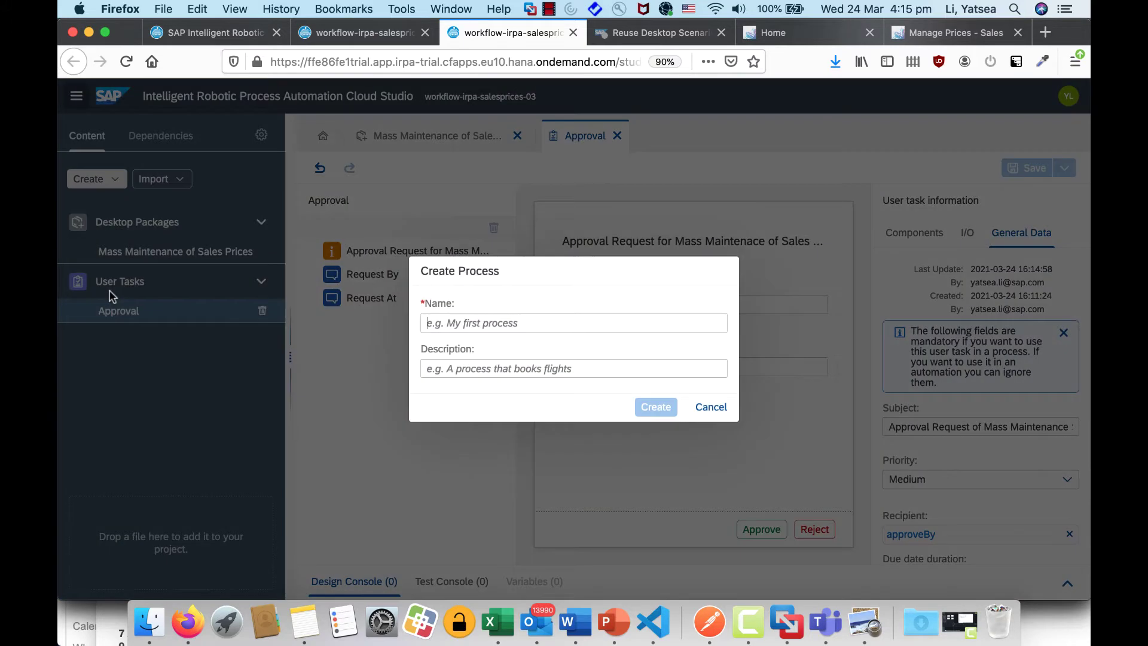
text(Proc)
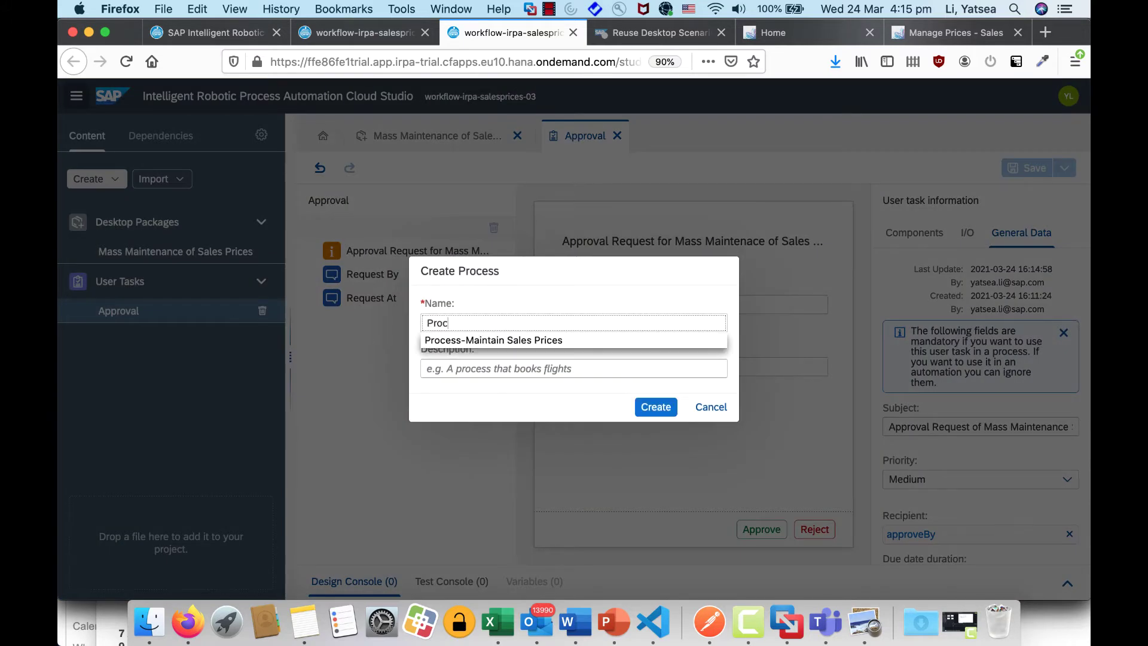
key(Down)
key(Return)
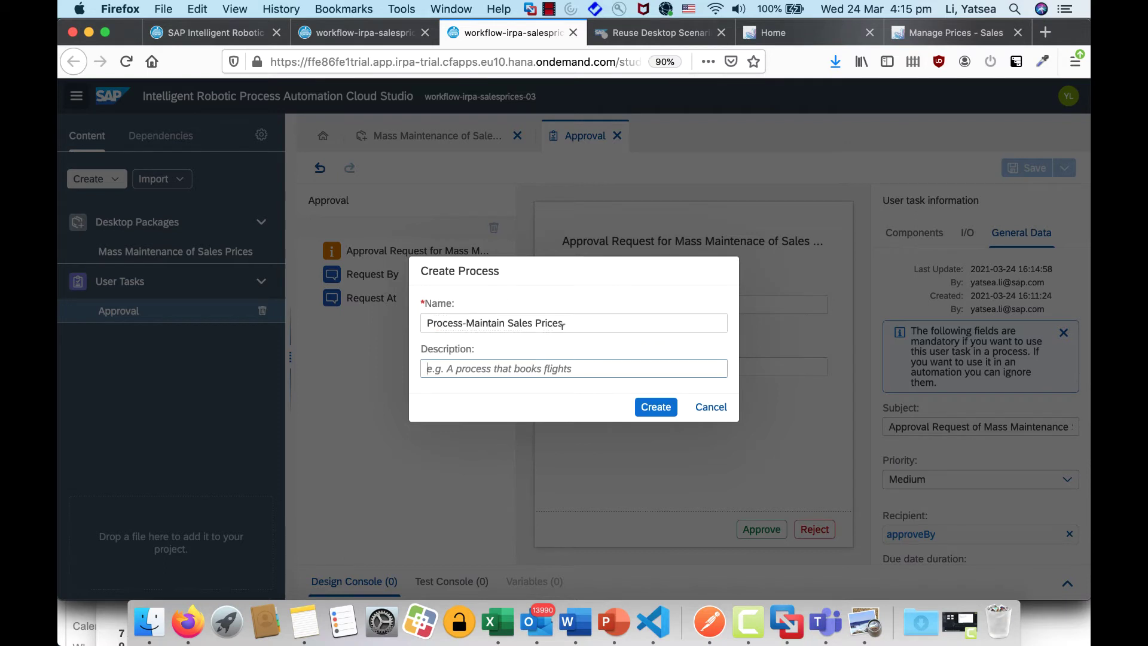
key(super+a)
key(super+c)
key(Tab)
key(super+v)
click(576, 386)
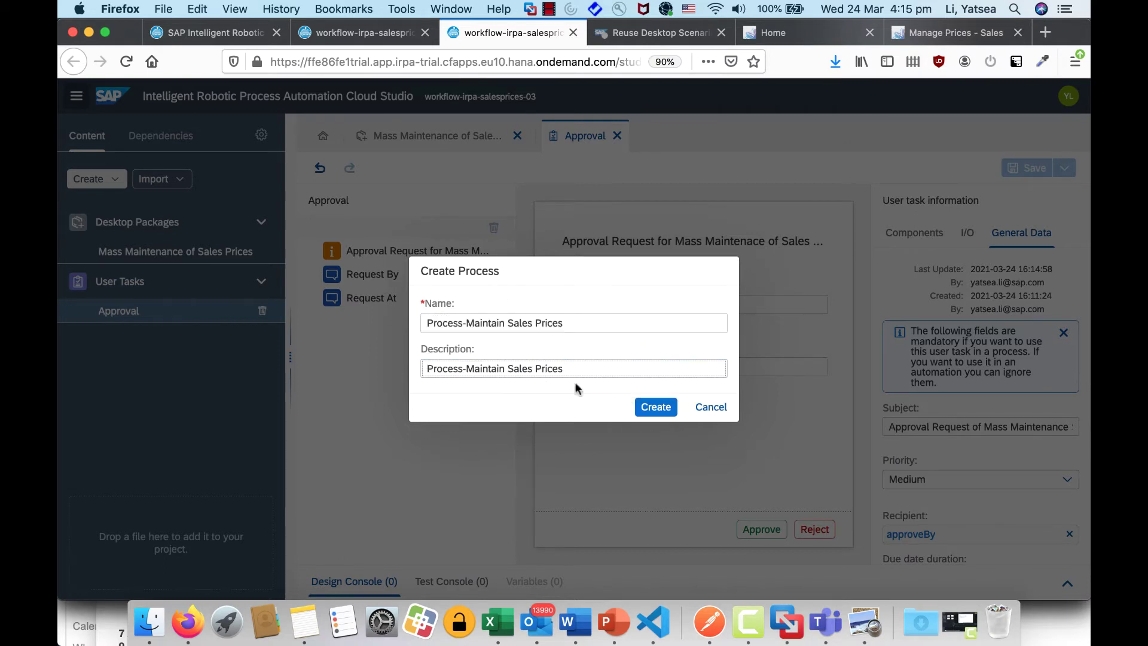
click(657, 410)
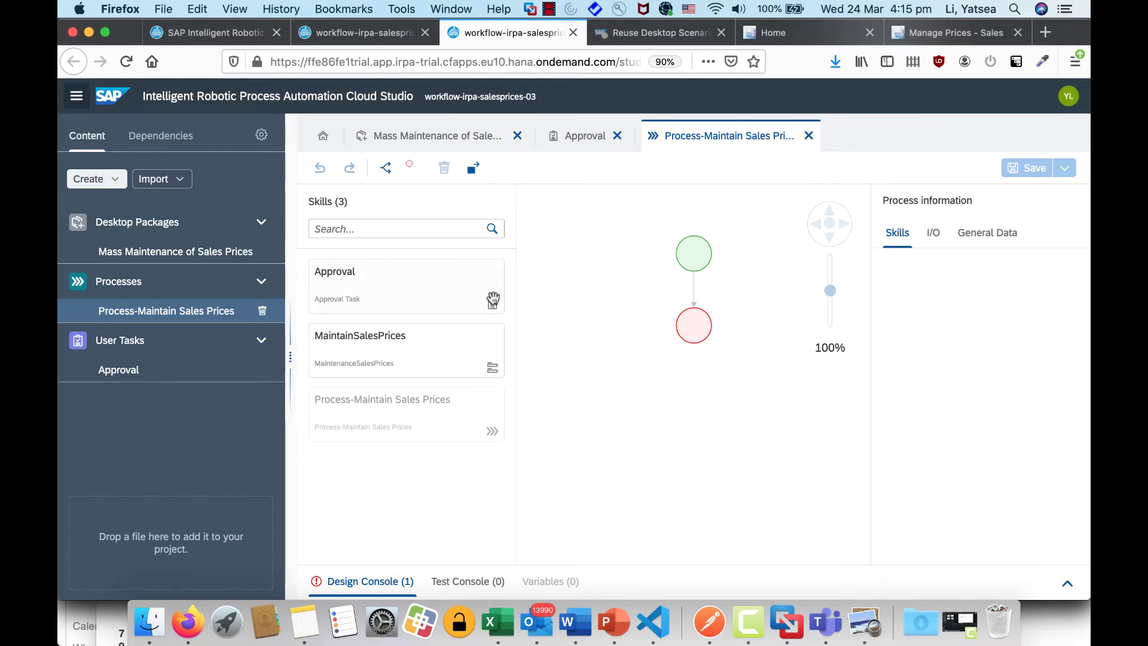
Step: Insert the Approval skill between the process's start and end, and inspect its errors in the design console
click(693, 265)
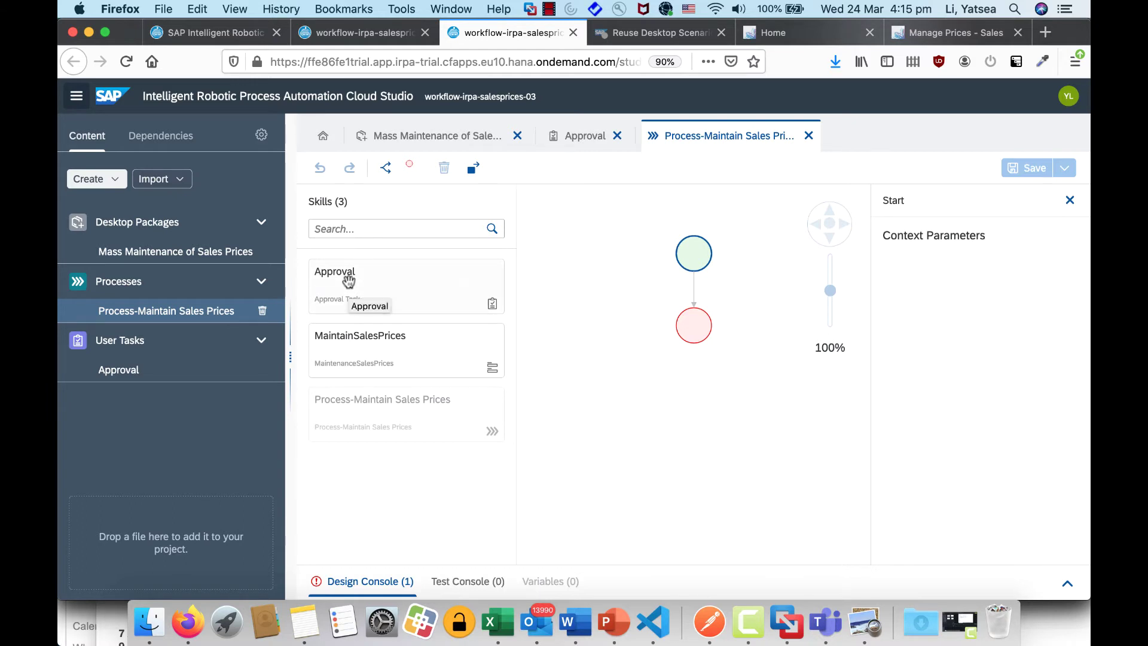
drag(348, 279, 701, 299)
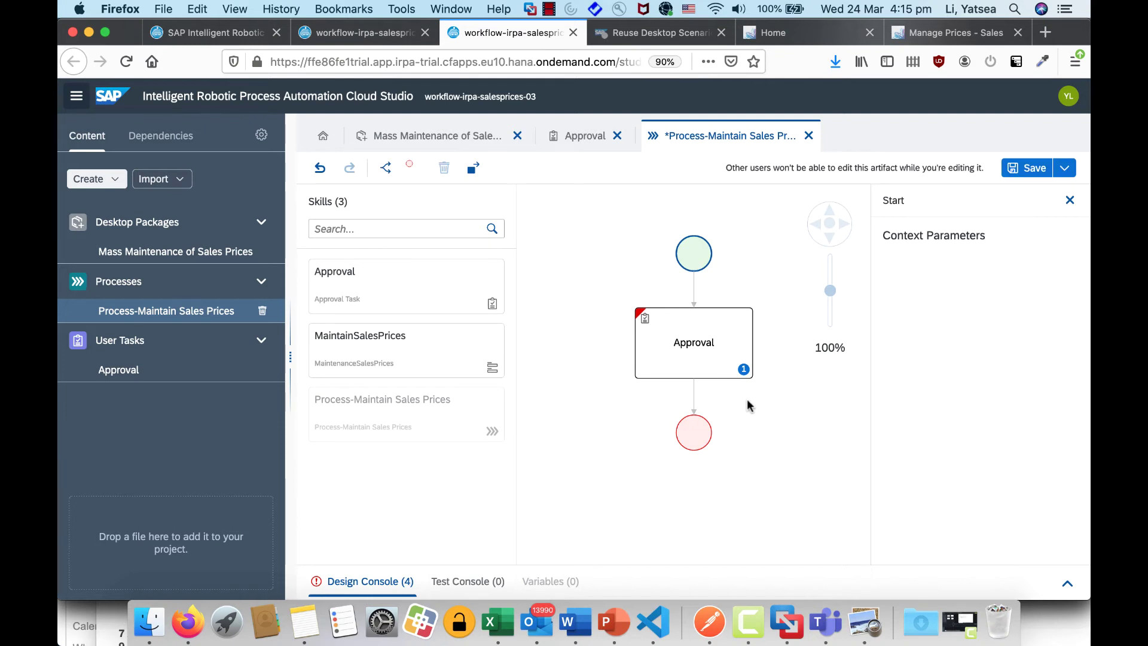
click(641, 314)
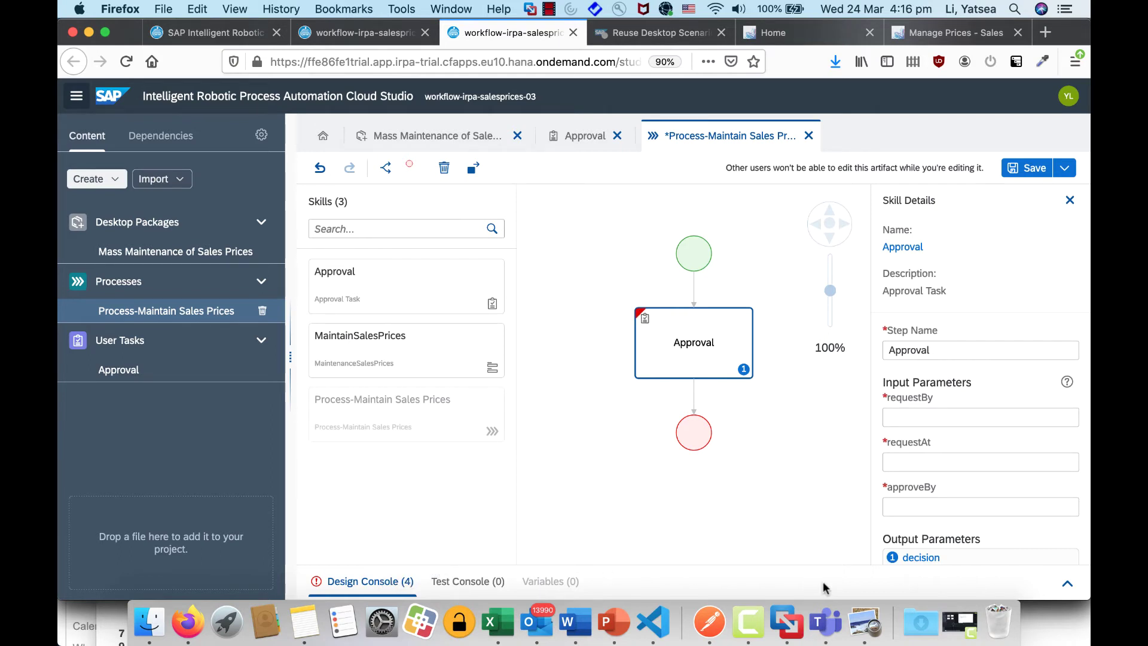
click(1064, 582)
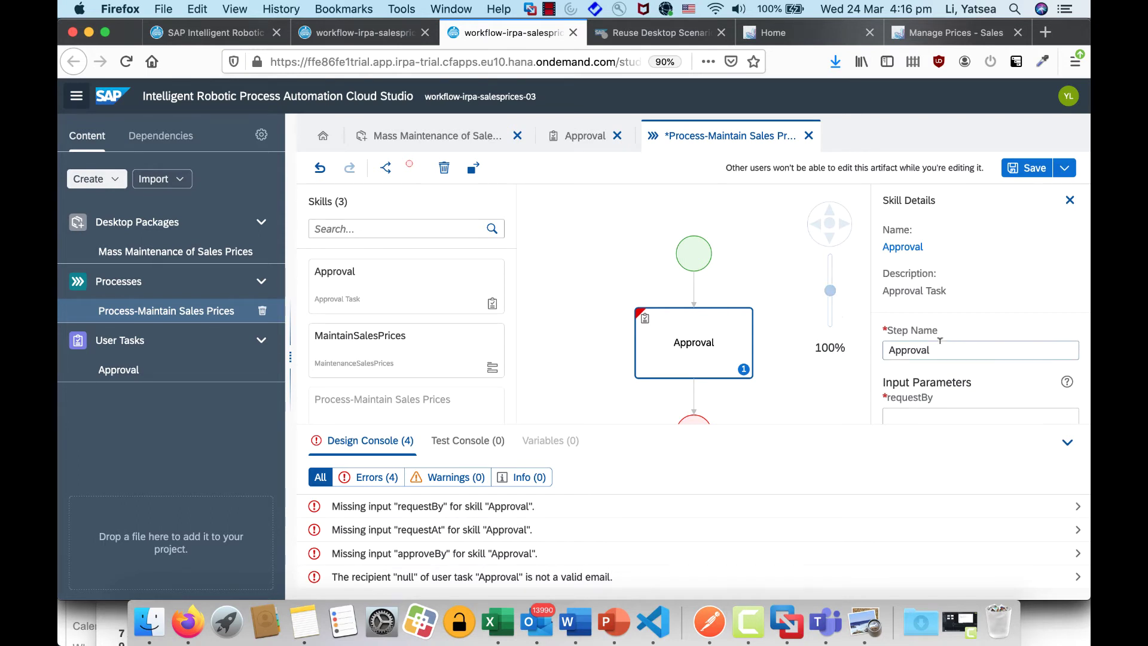
Step: Add a String input parameter named requestBy to the process
click(742, 272)
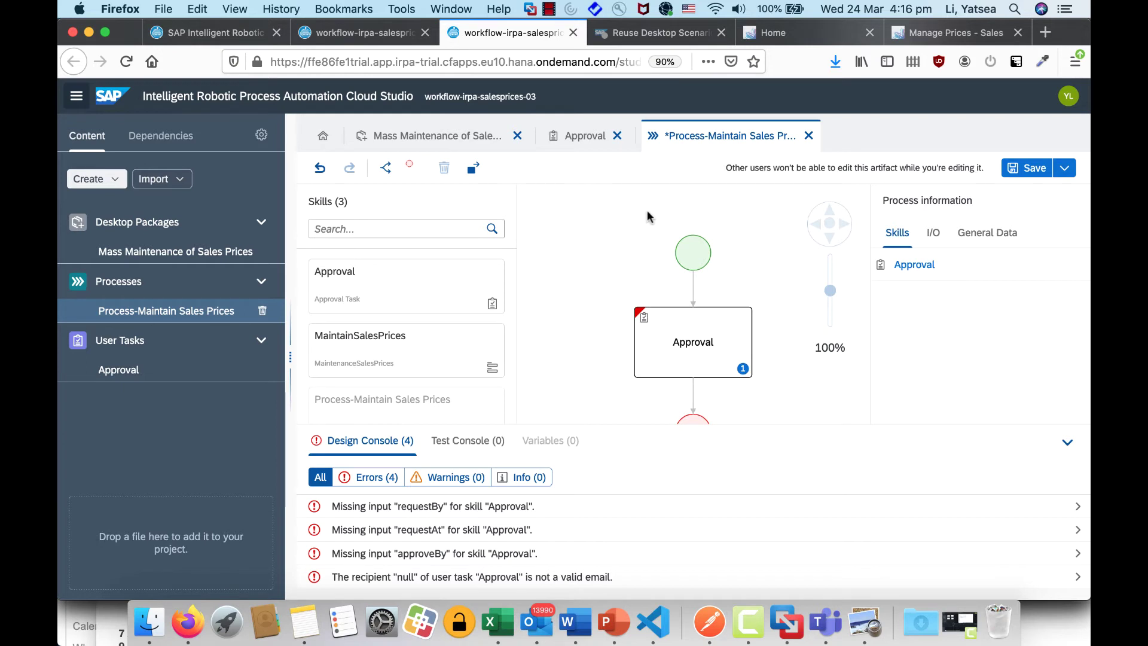
click(933, 234)
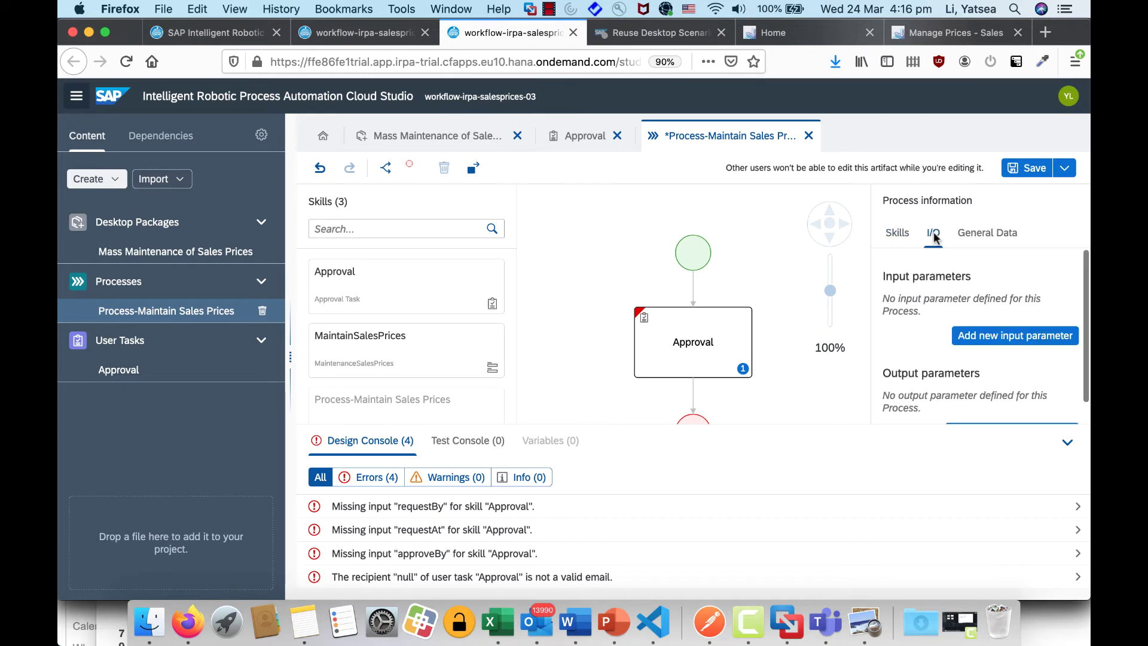
click(995, 335)
click(981, 303)
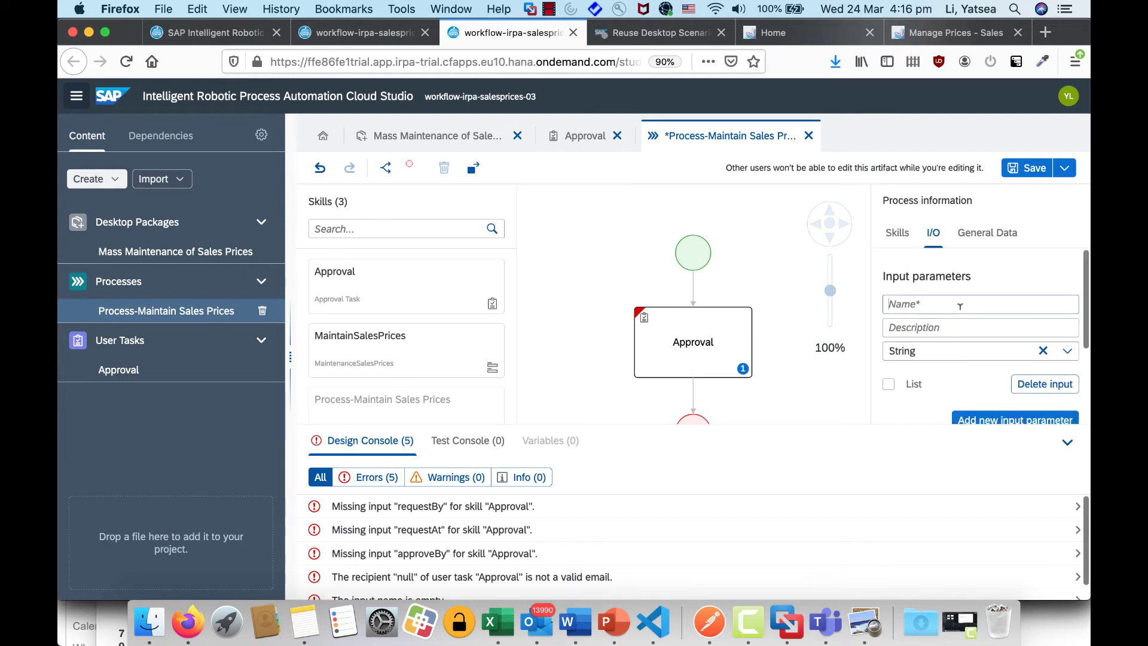
text(requestBy)
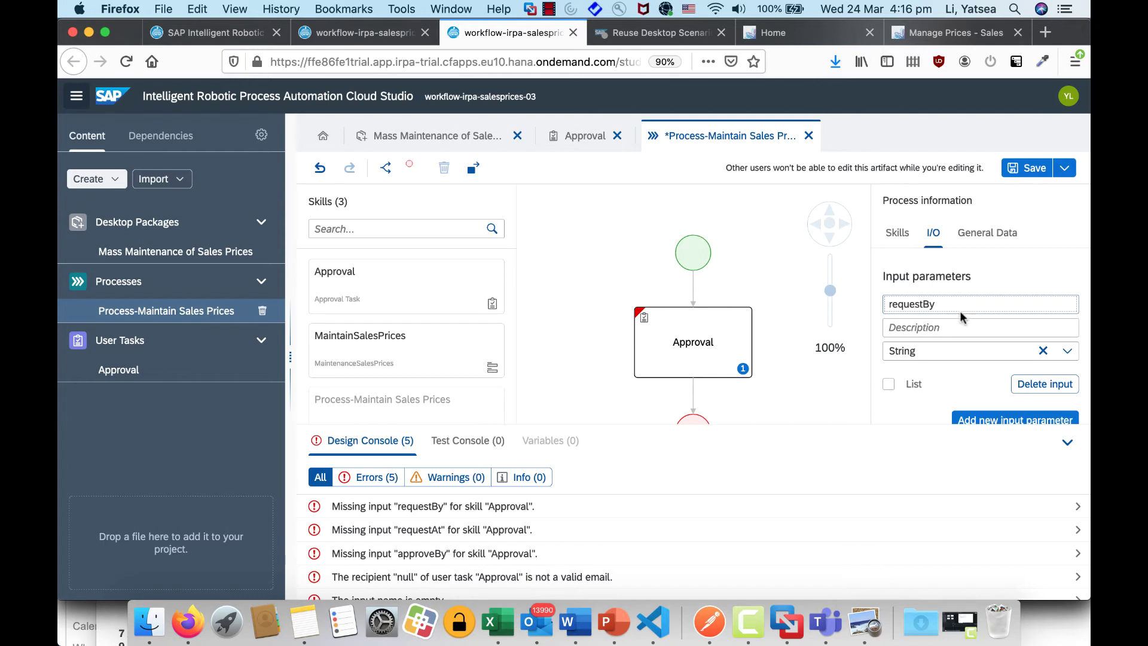
Step: Add a second String input parameter named requestAt to the process
scroll(980, 382, down, 3)
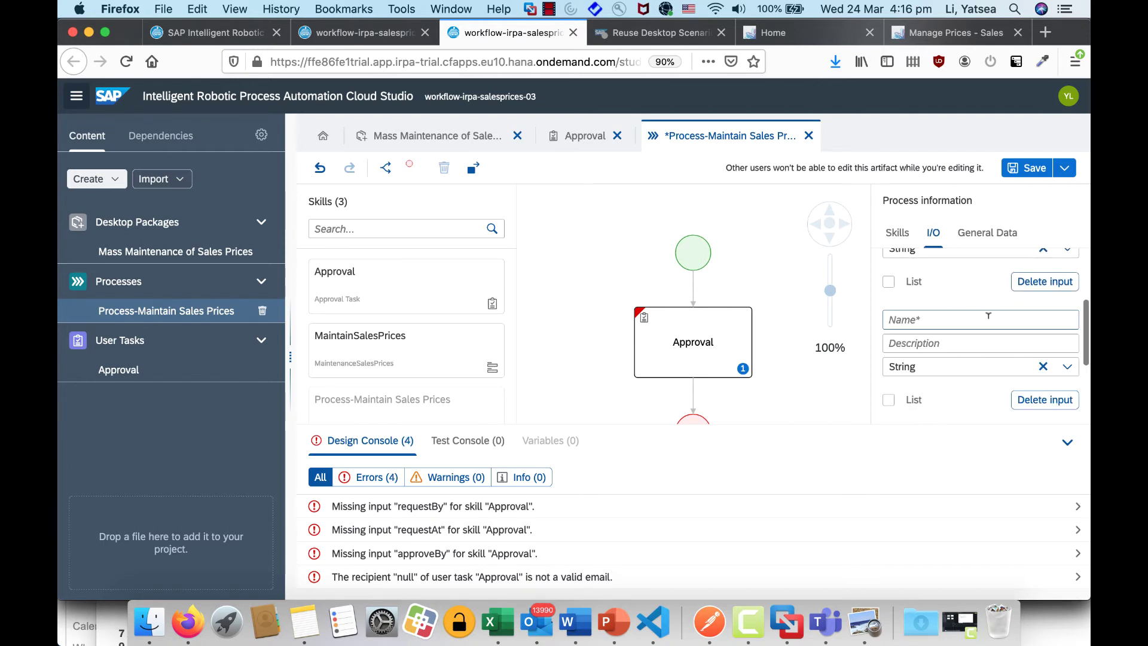
click(993, 324)
click(966, 317)
text(requestAt)
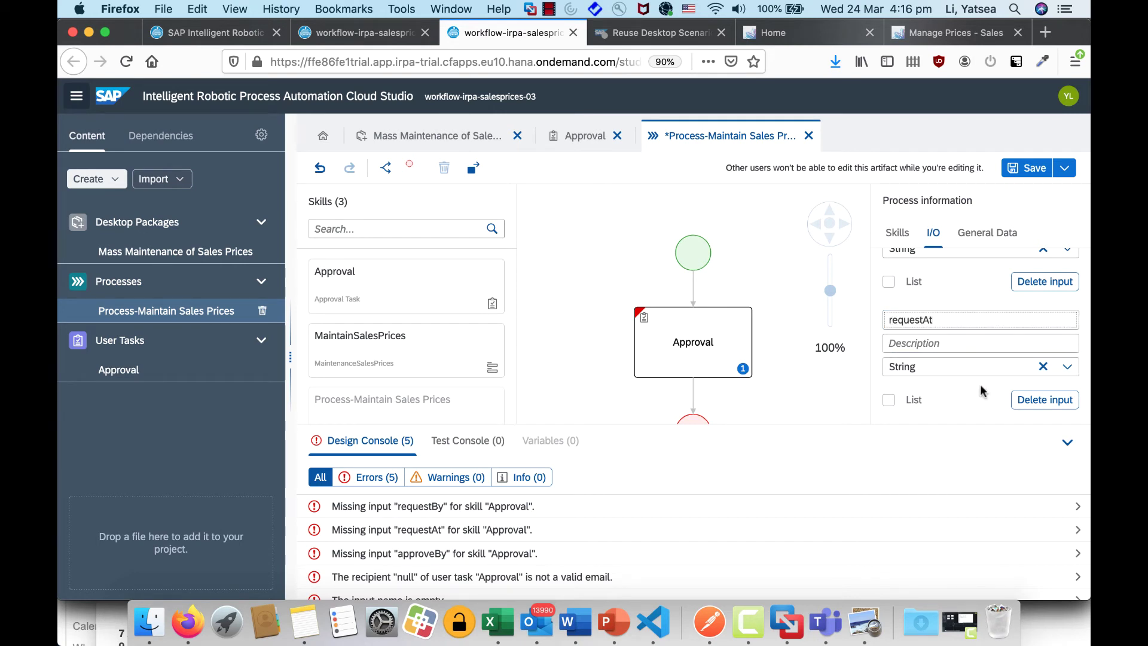
Step: Add a third String input parameter named approveBy to the process
scroll(981, 384, down, 3)
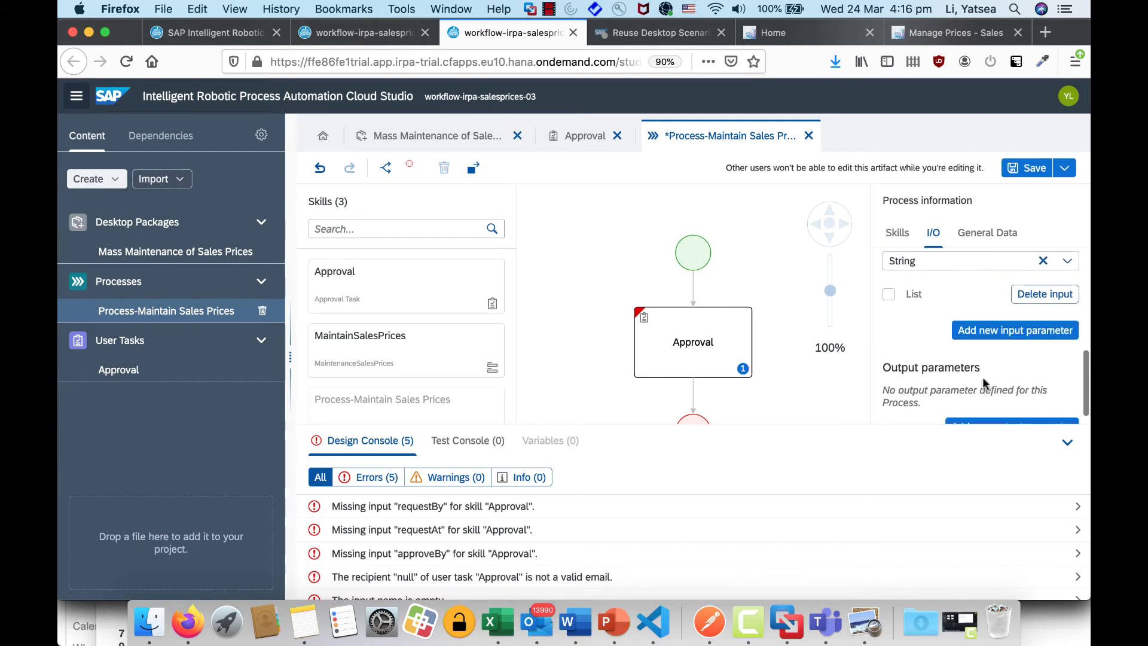
click(999, 333)
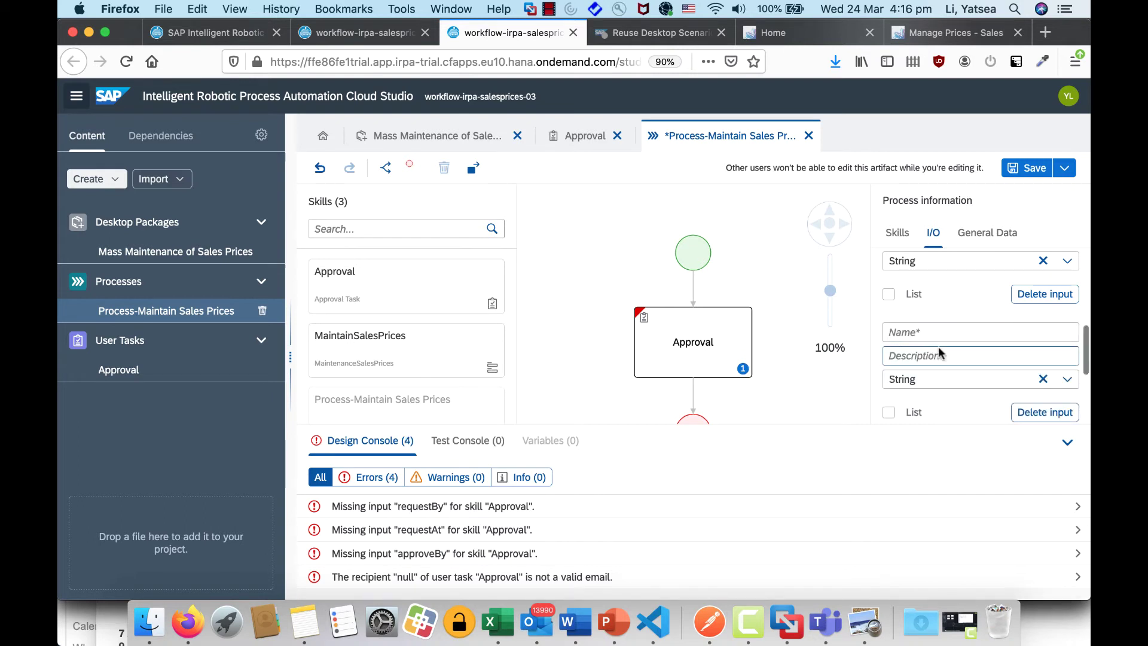
click(928, 331)
text(approve)
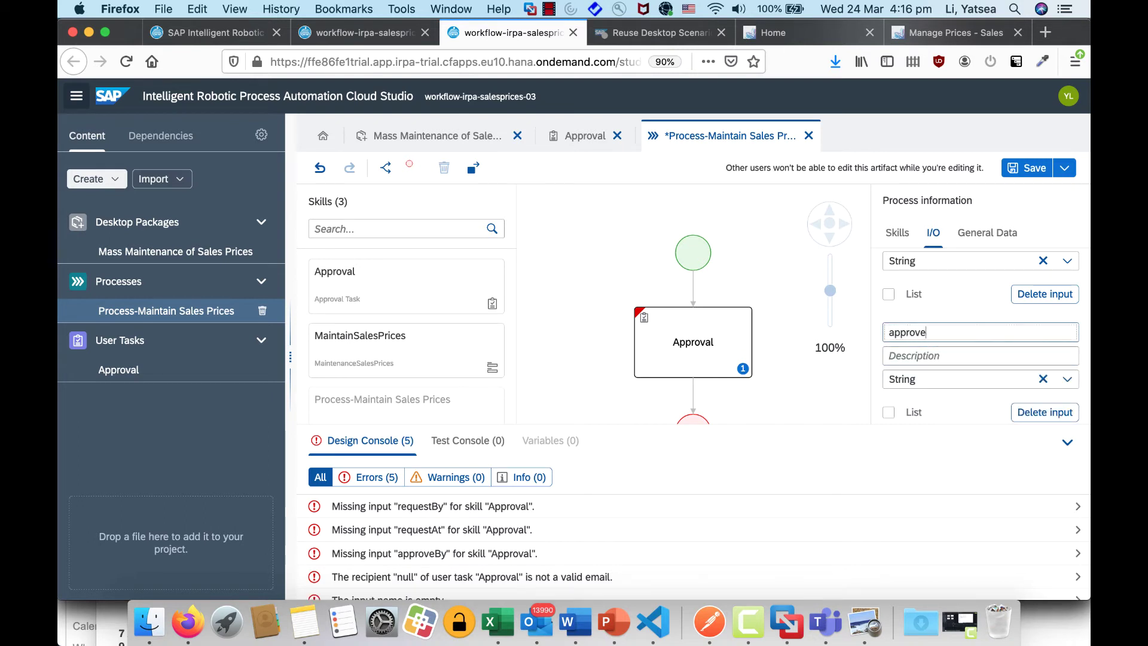
text(By)
scroll(992, 376, down, 2)
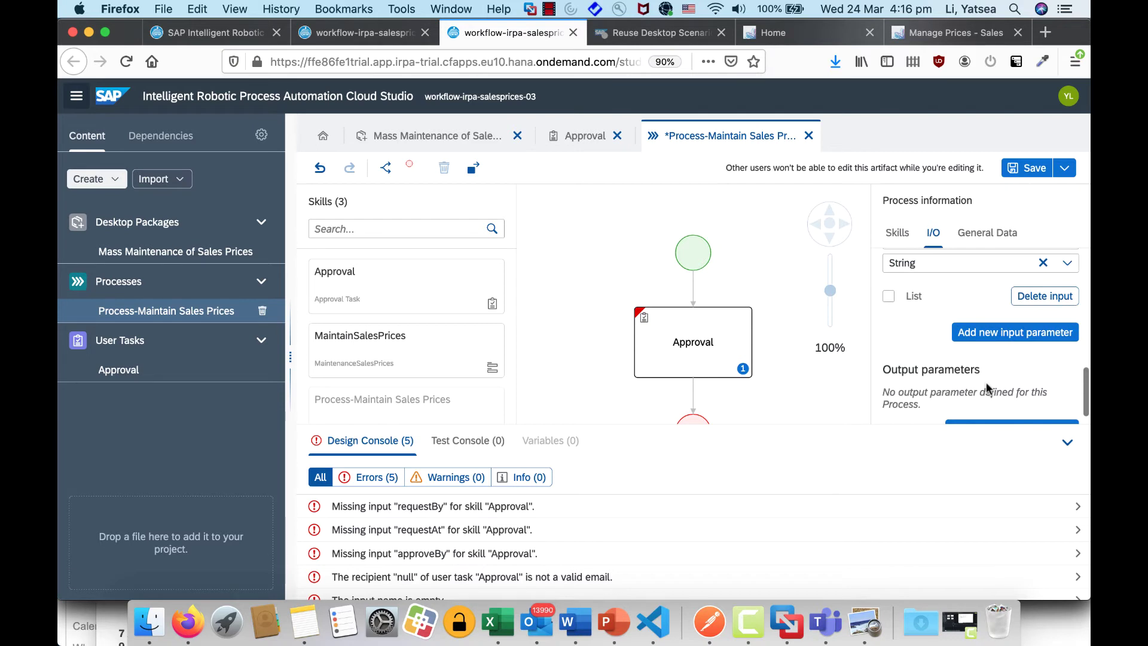
Step: Save the process, and map the Approval skill's requestBy, requestAt and approveBy inputs to the process parameters of the same names
scroll(1010, 339, down, 1)
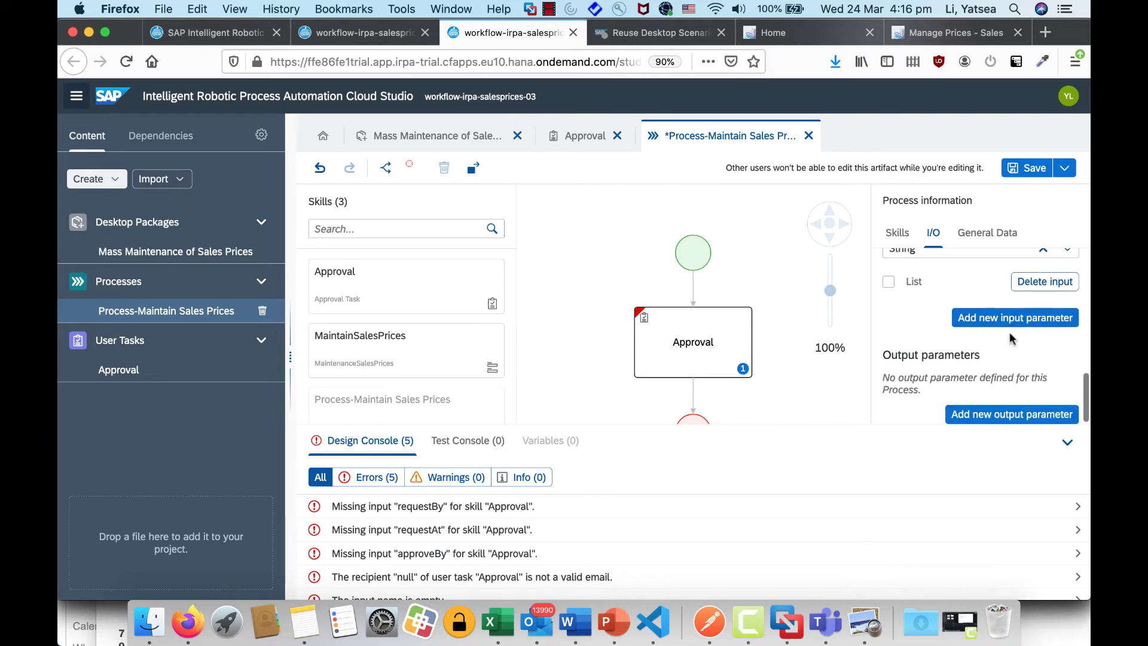
click(1026, 169)
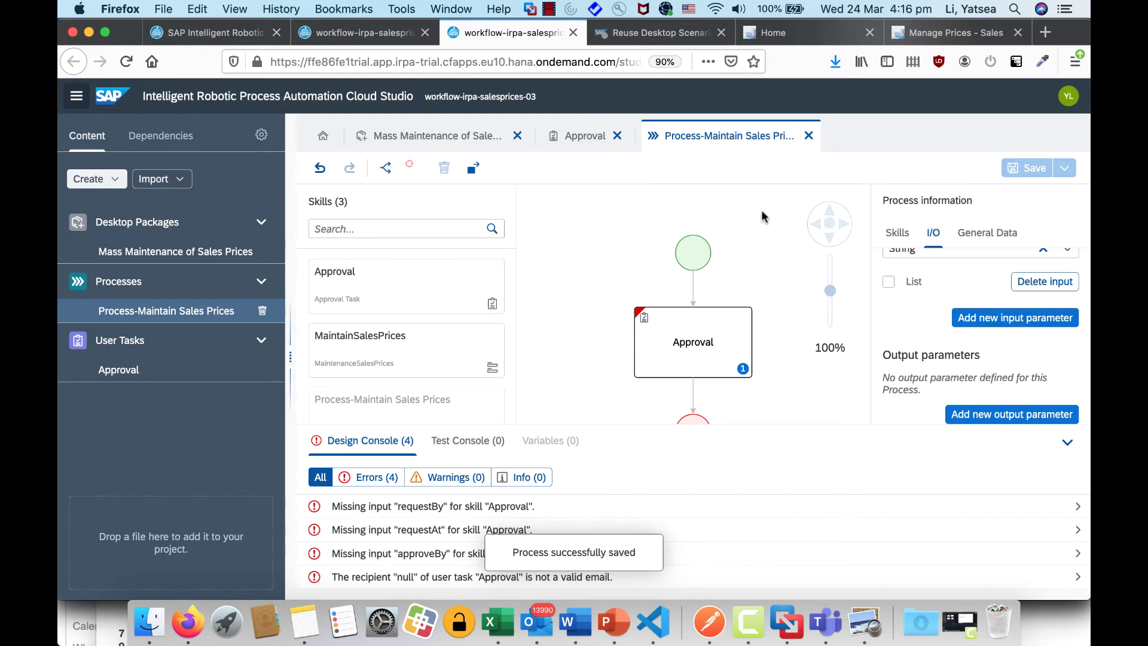
click(640, 315)
scroll(979, 355, up, 3)
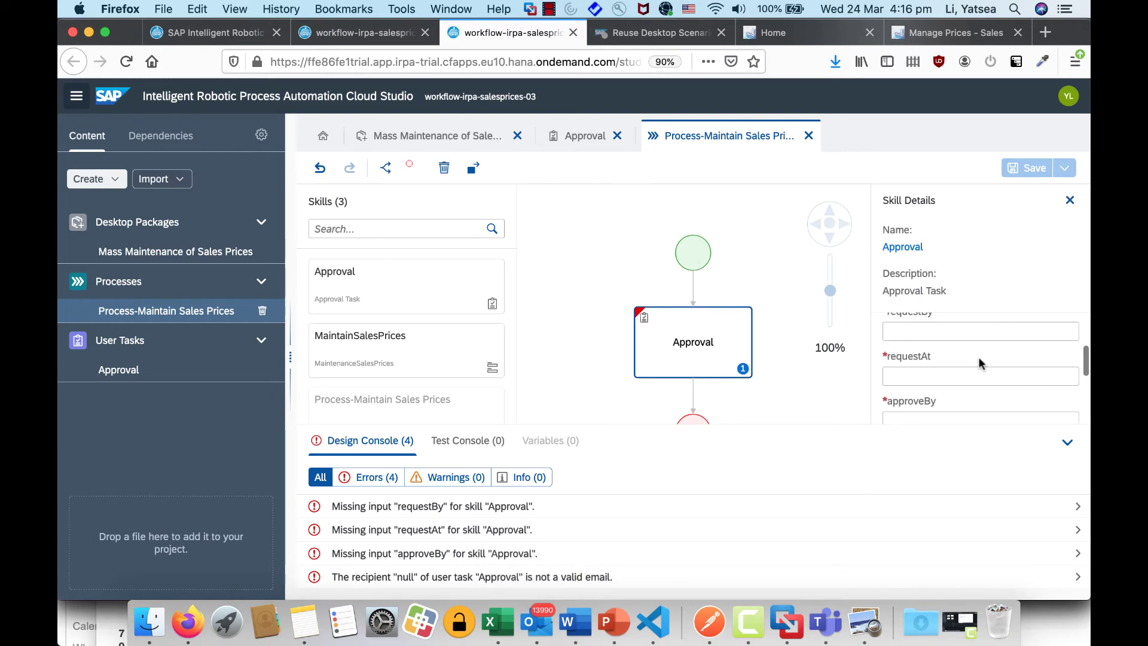
click(979, 356)
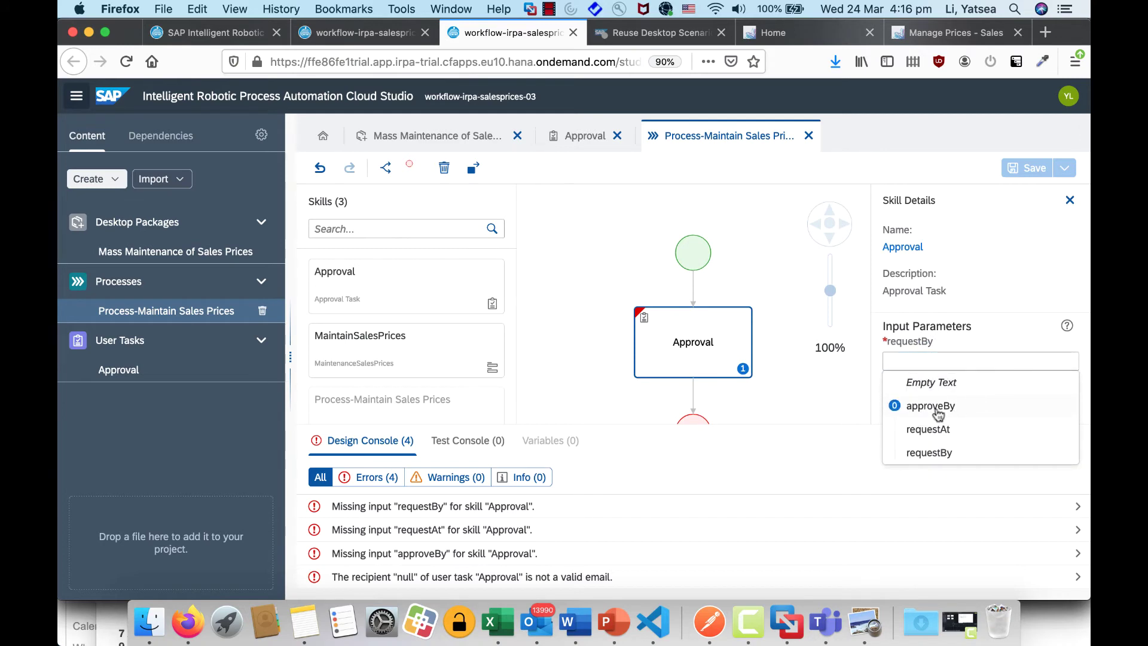
click(928, 453)
click(944, 406)
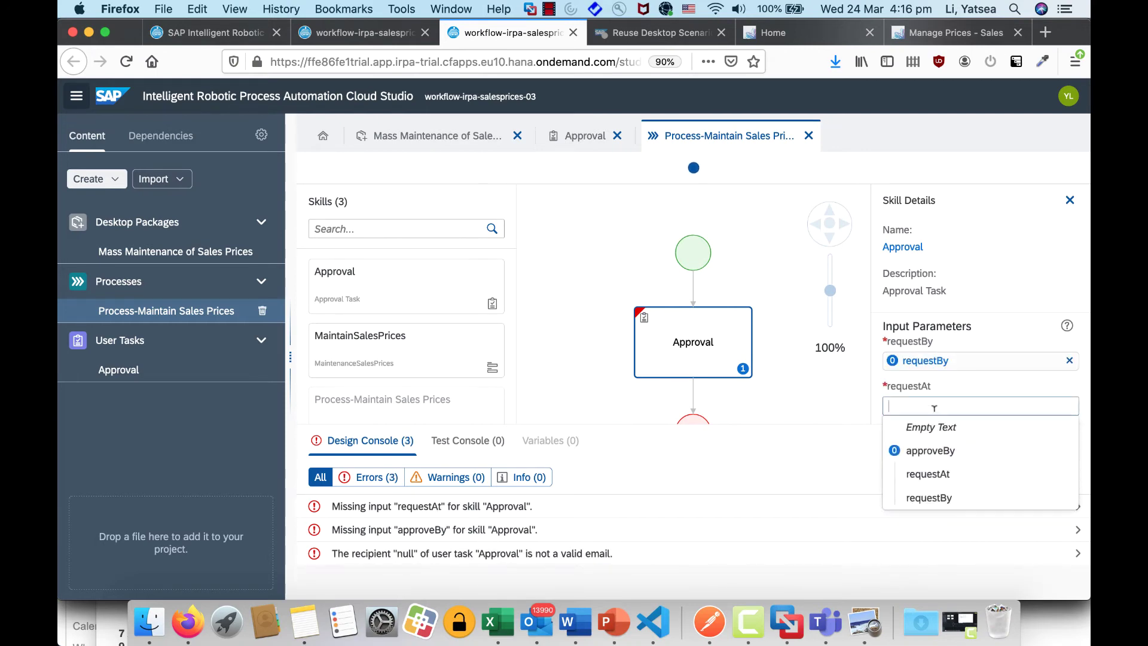
click(944, 478)
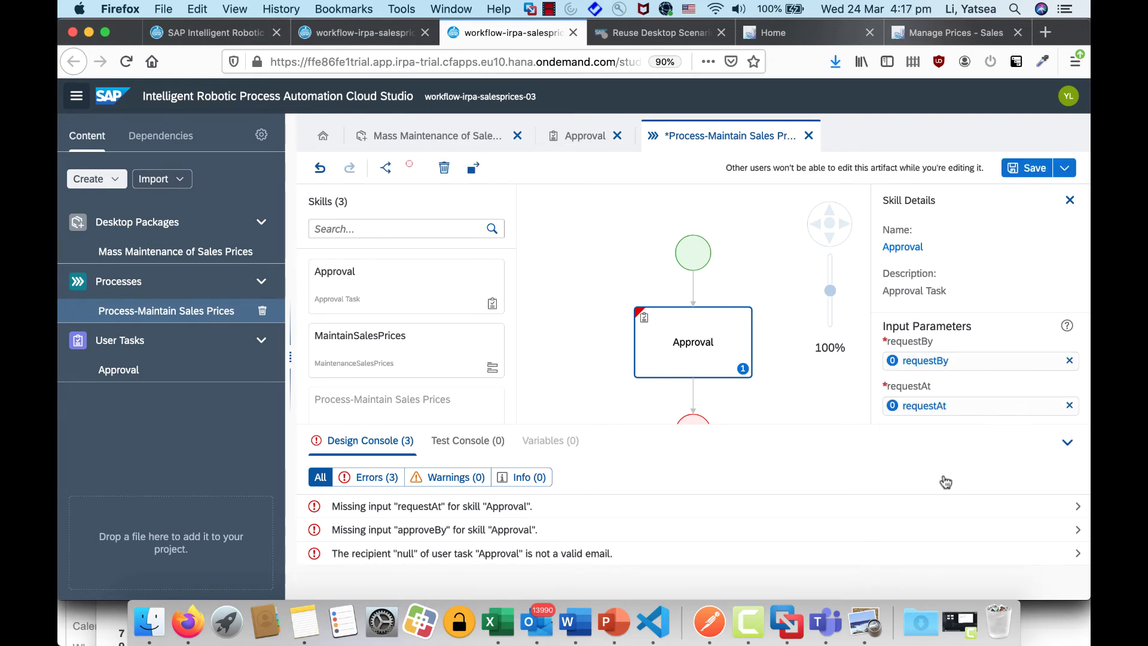
scroll(957, 373, down, 2)
click(956, 374)
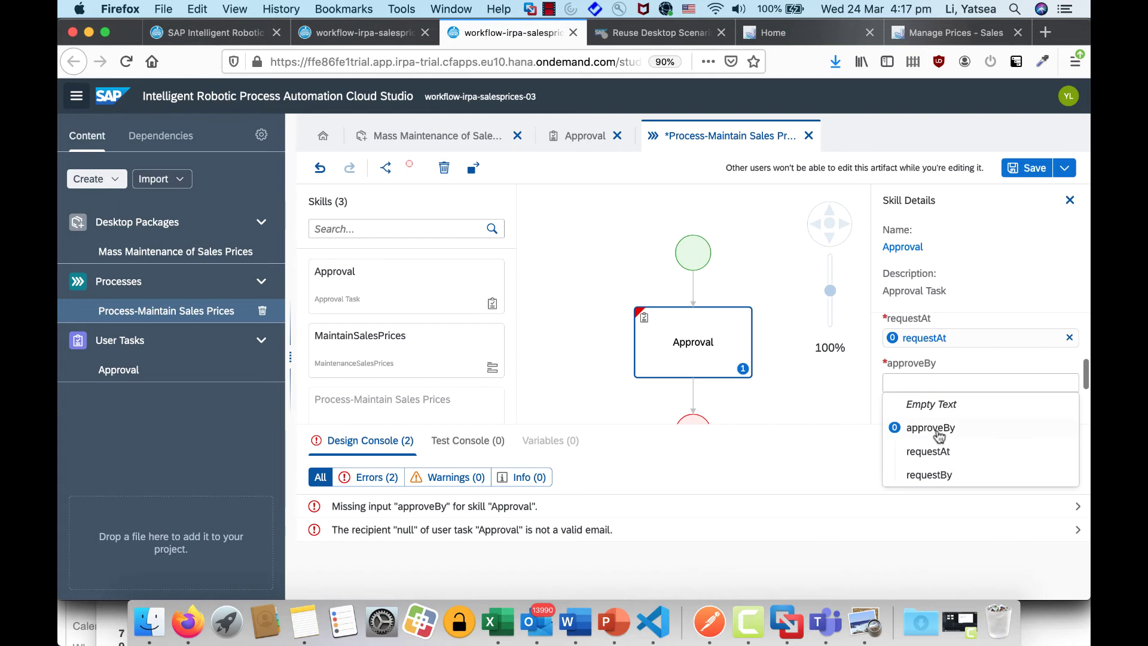
click(932, 428)
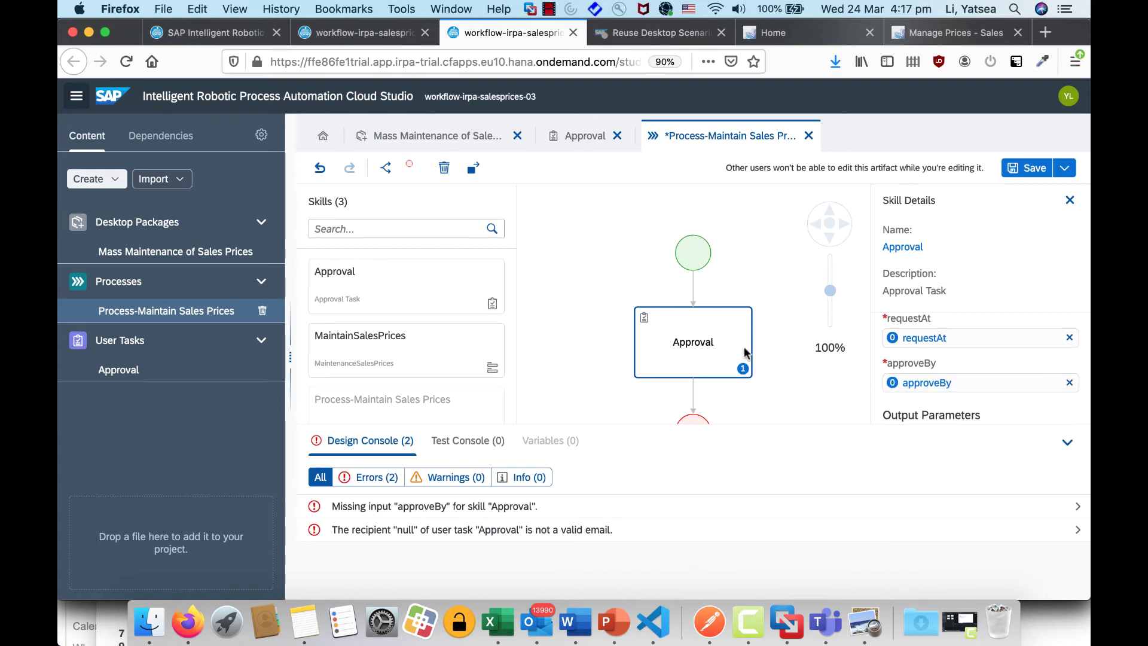
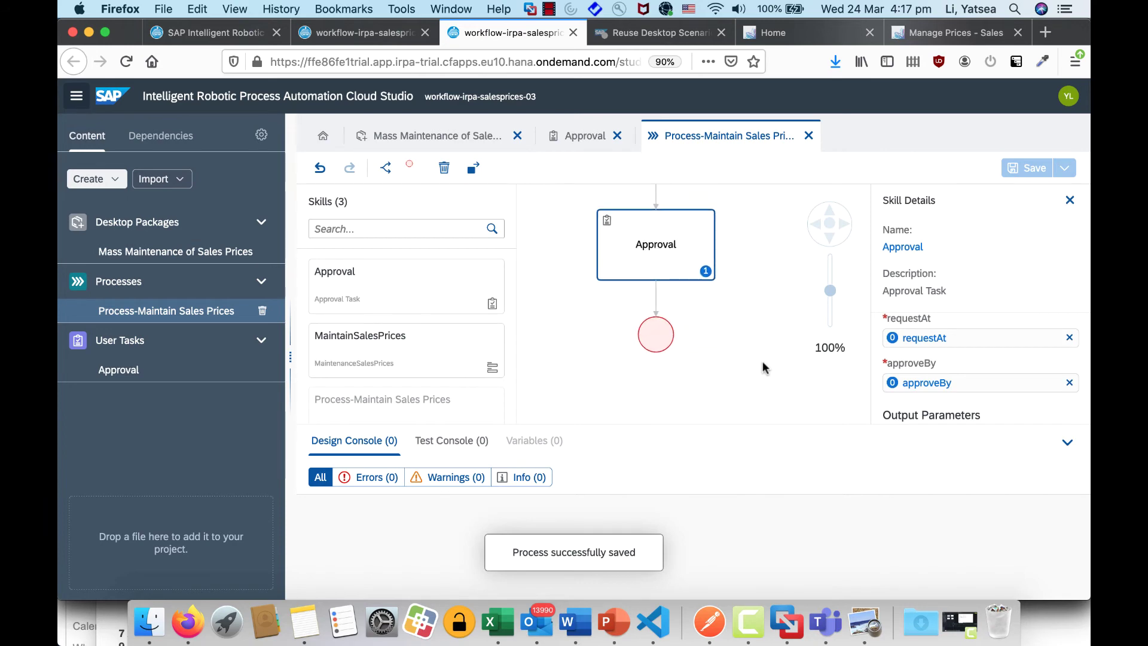
Step: Insert a condition between the Approval skill and the process end, and name it "Approve or Reject"
drag(385, 168, 662, 292)
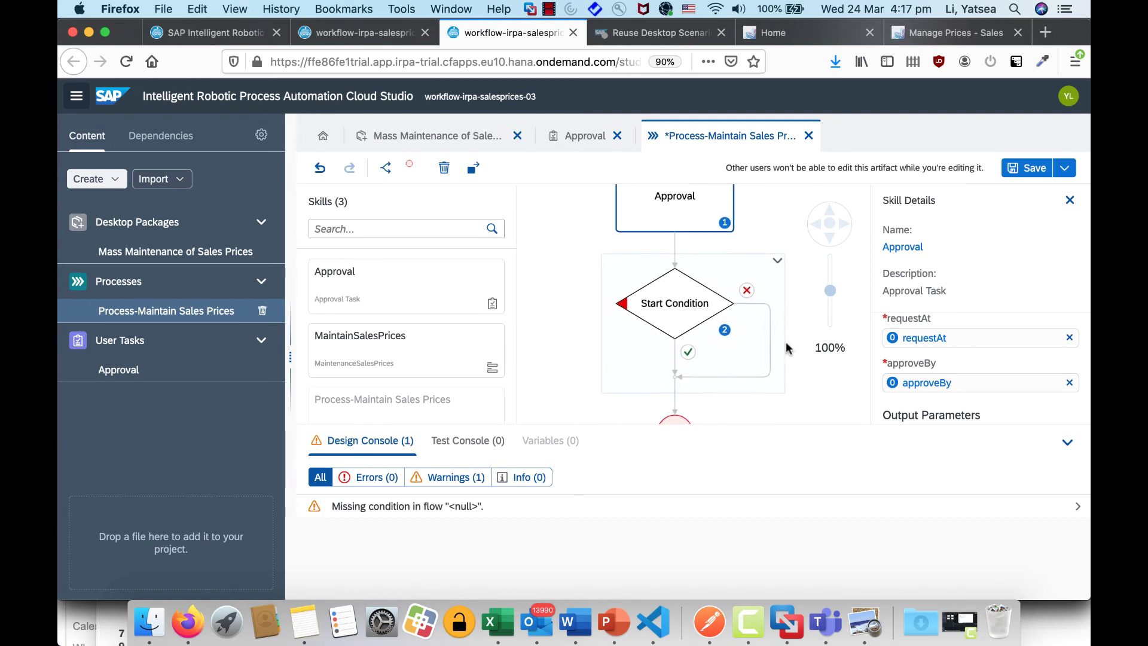
click(653, 286)
drag(980, 246, 848, 236)
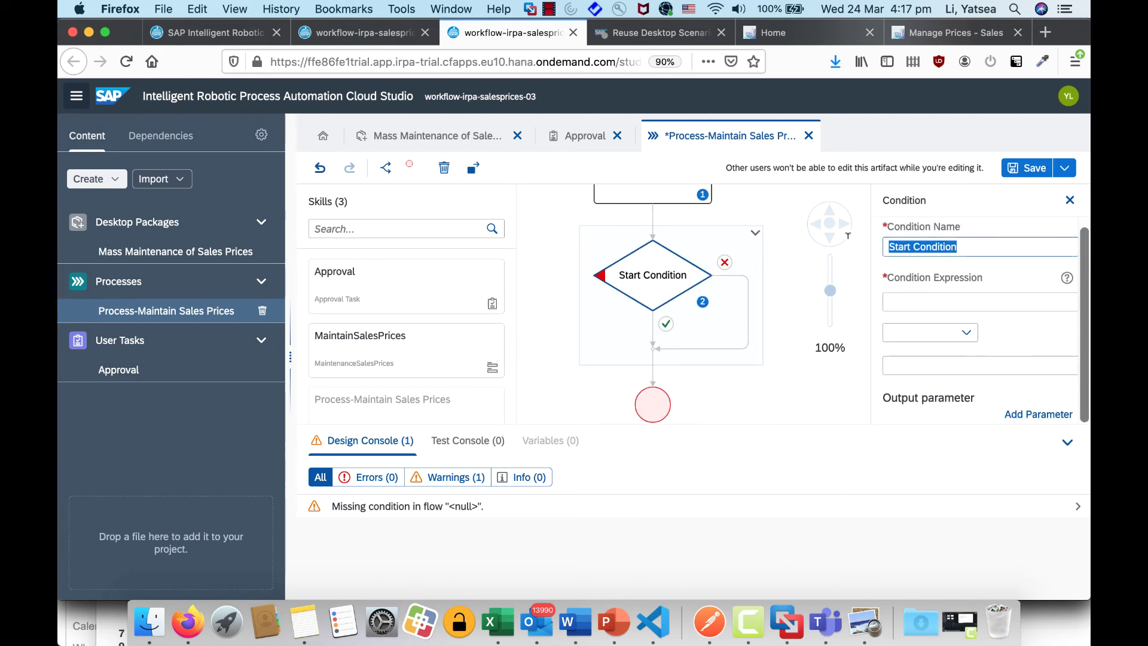
text(Approve or Reject)
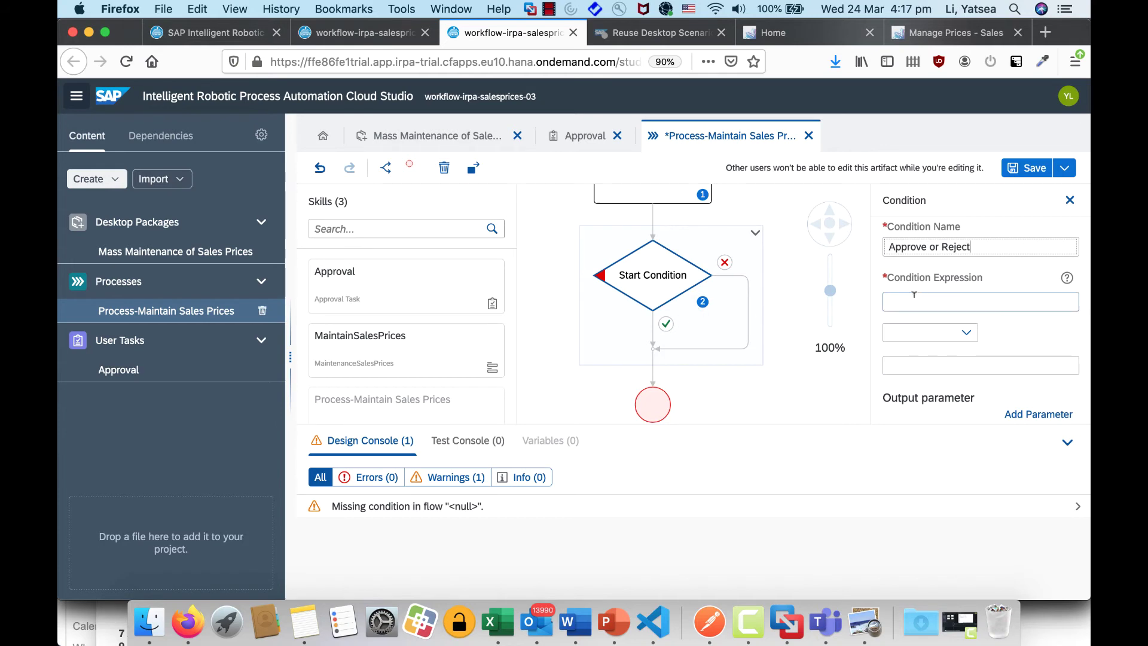
Step: Place the MaintainSalesPrices skill on the true branch of the Approve or Reject condition
click(652, 327)
click(653, 328)
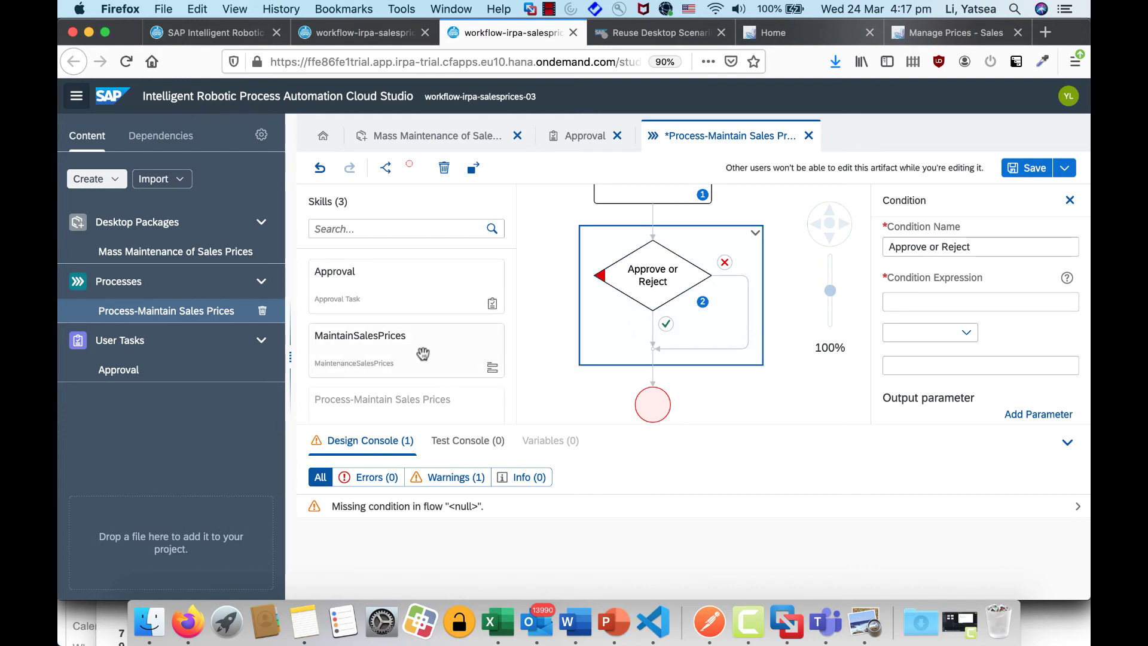
drag(417, 354, 657, 329)
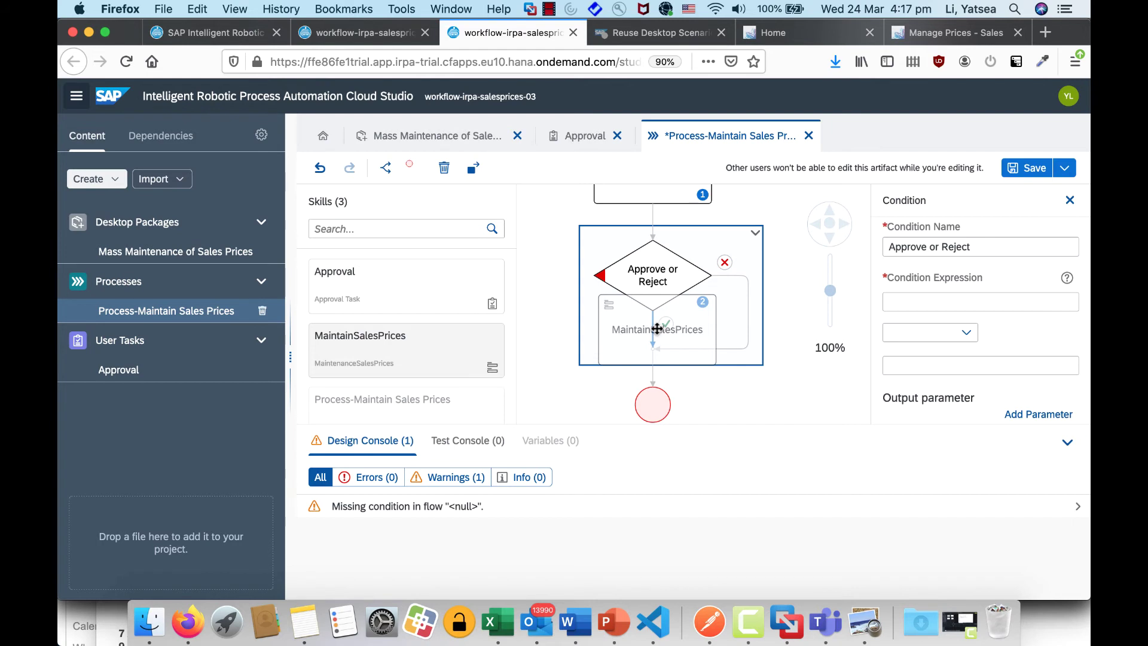
drag(656, 328, 658, 328)
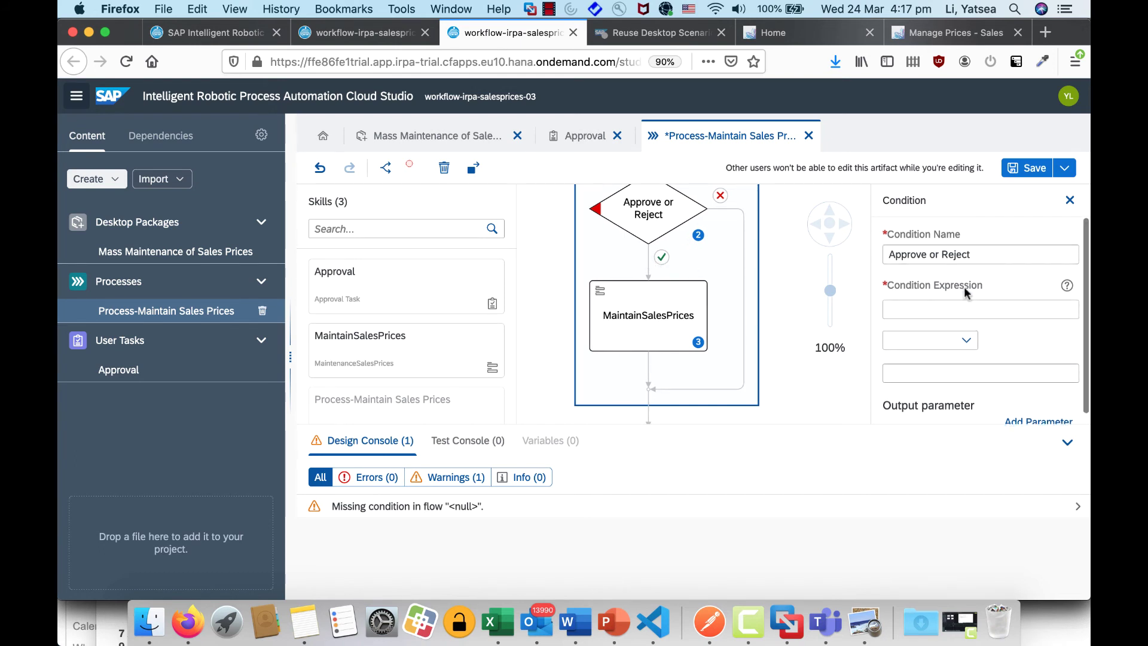
Step: Examine the values offered for the condition expression and the output parameters of the Approval skill
click(964, 303)
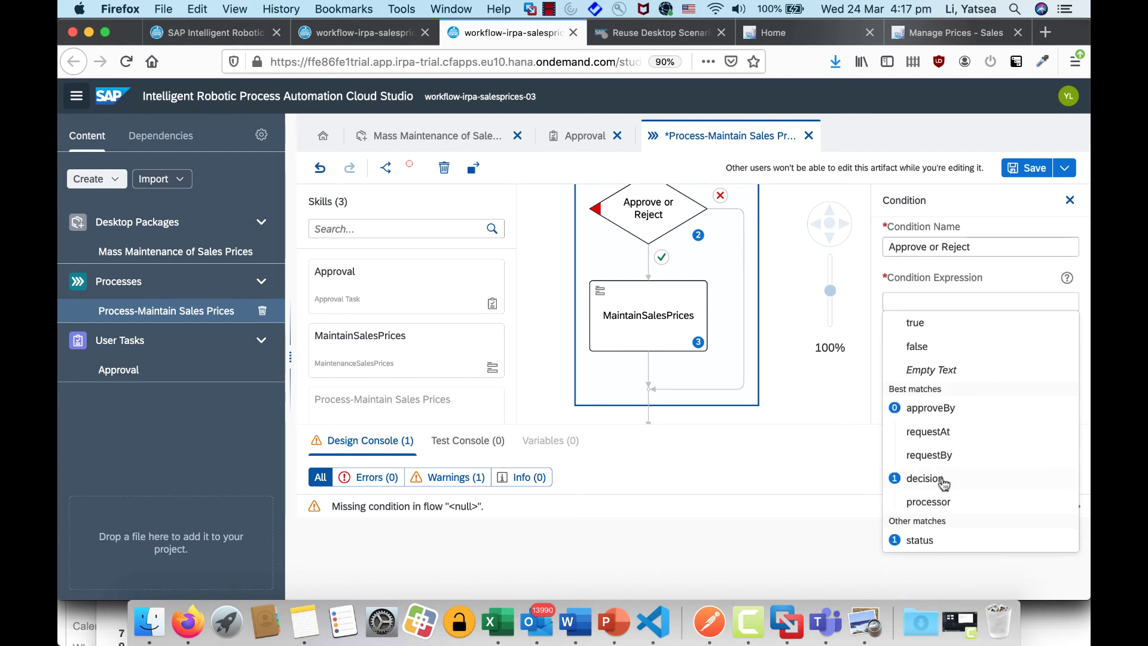
scroll(639, 241, up, 3)
click(713, 229)
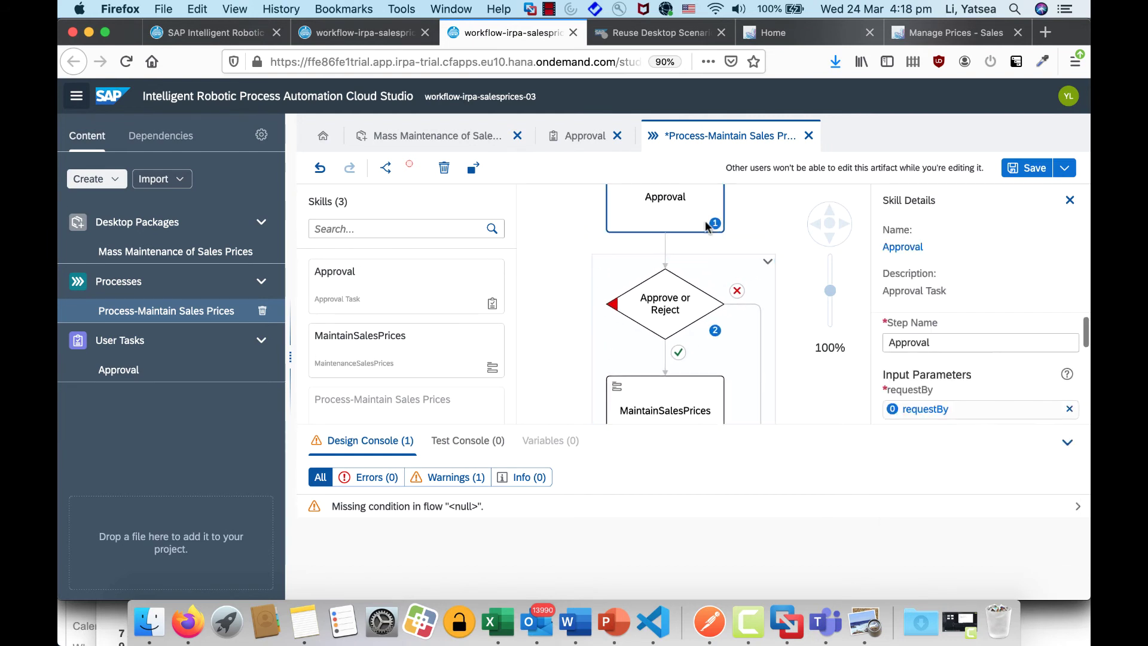
scroll(913, 345, down, 5)
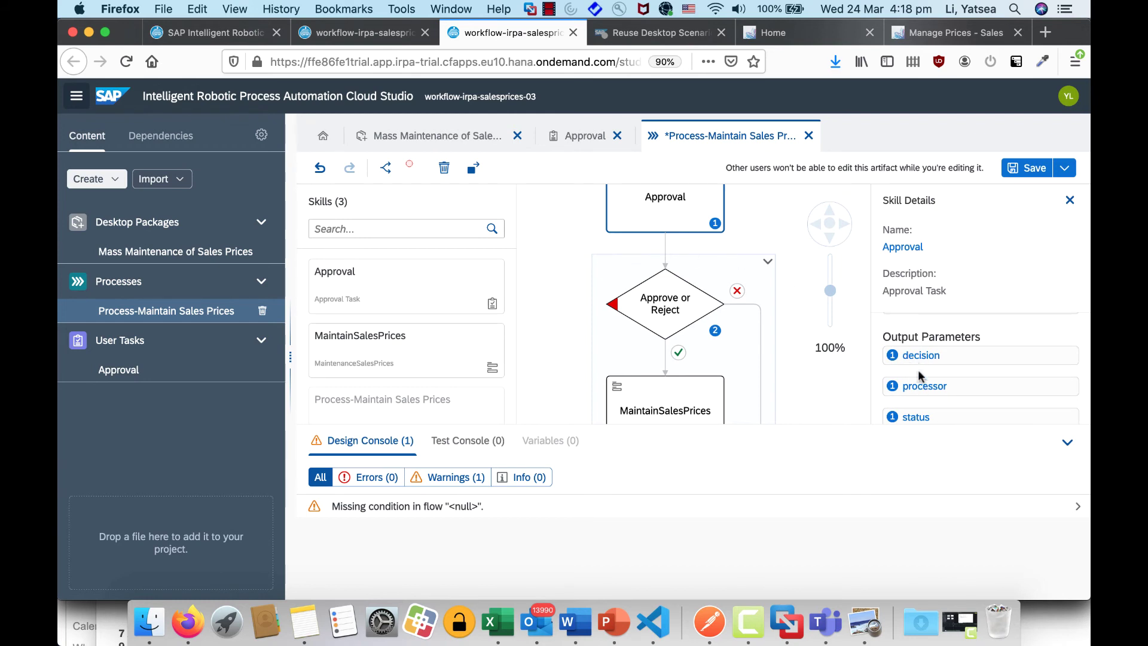
Step: Set the Approve or Reject condition expression to decision Equal To approve
click(676, 309)
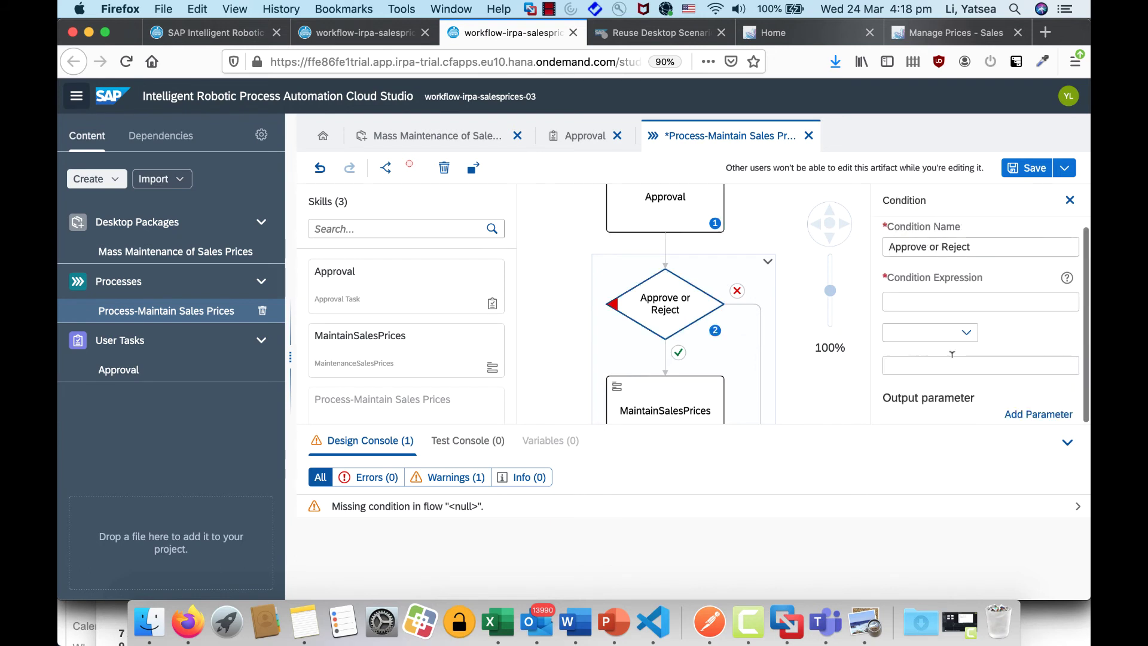
click(972, 299)
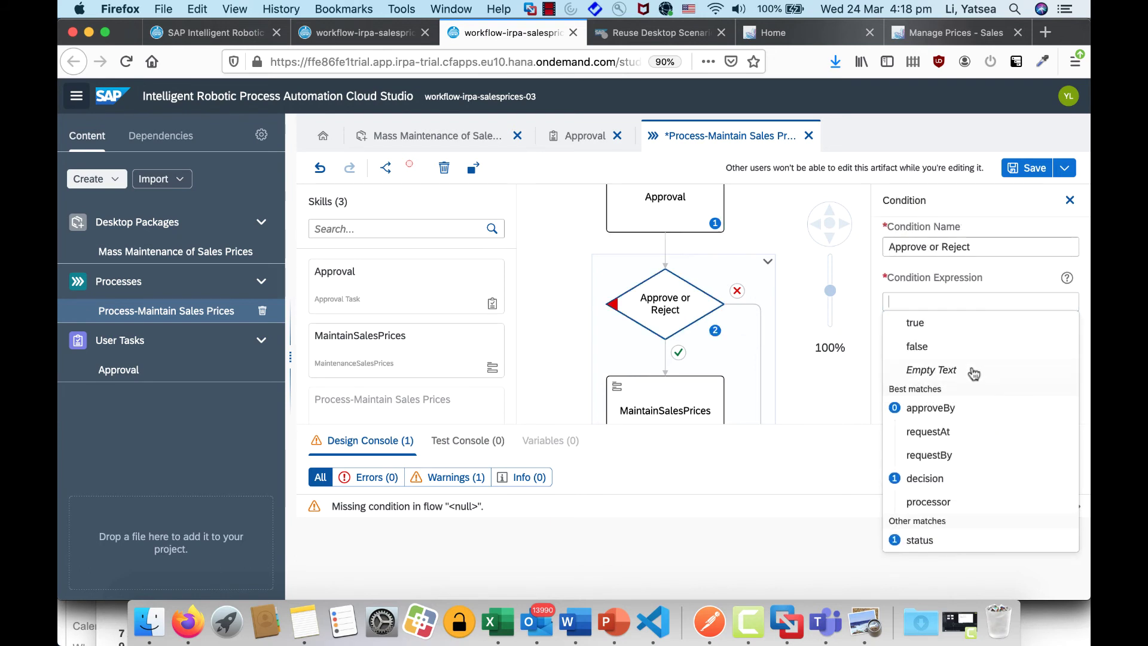
click(924, 478)
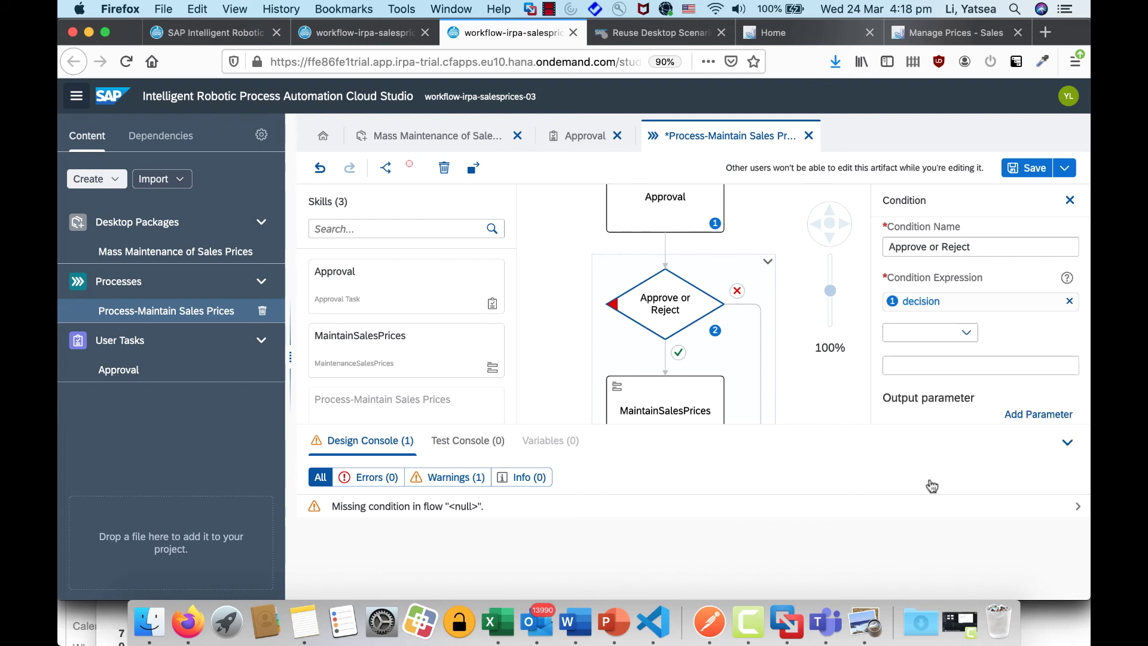
click(967, 335)
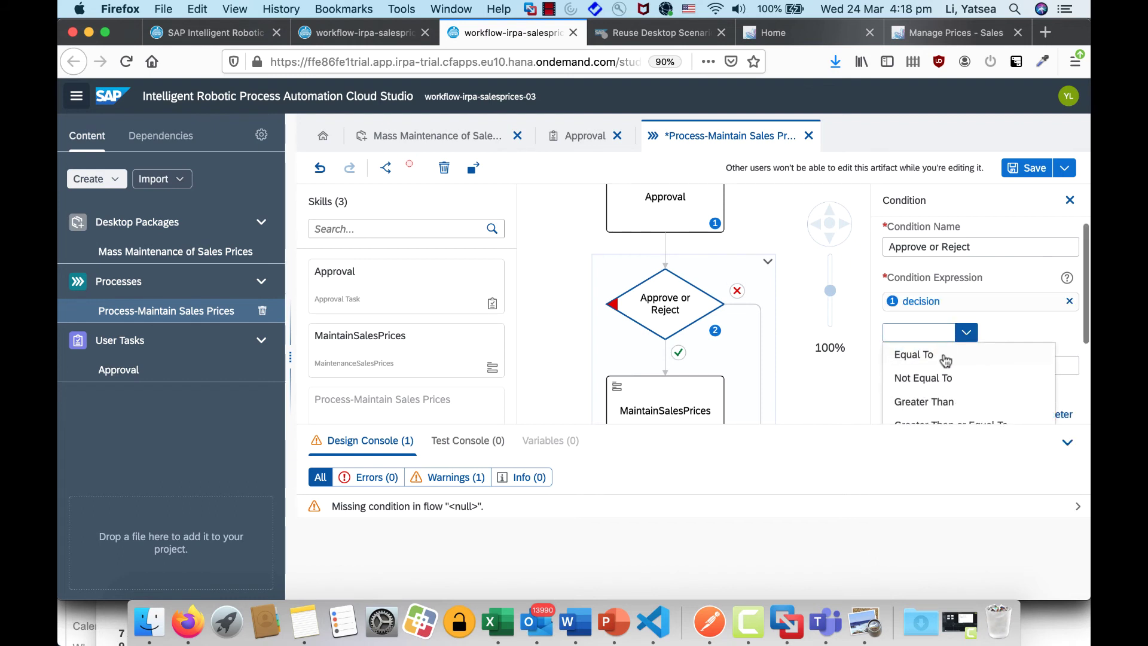
click(950, 354)
click(943, 366)
text(a)
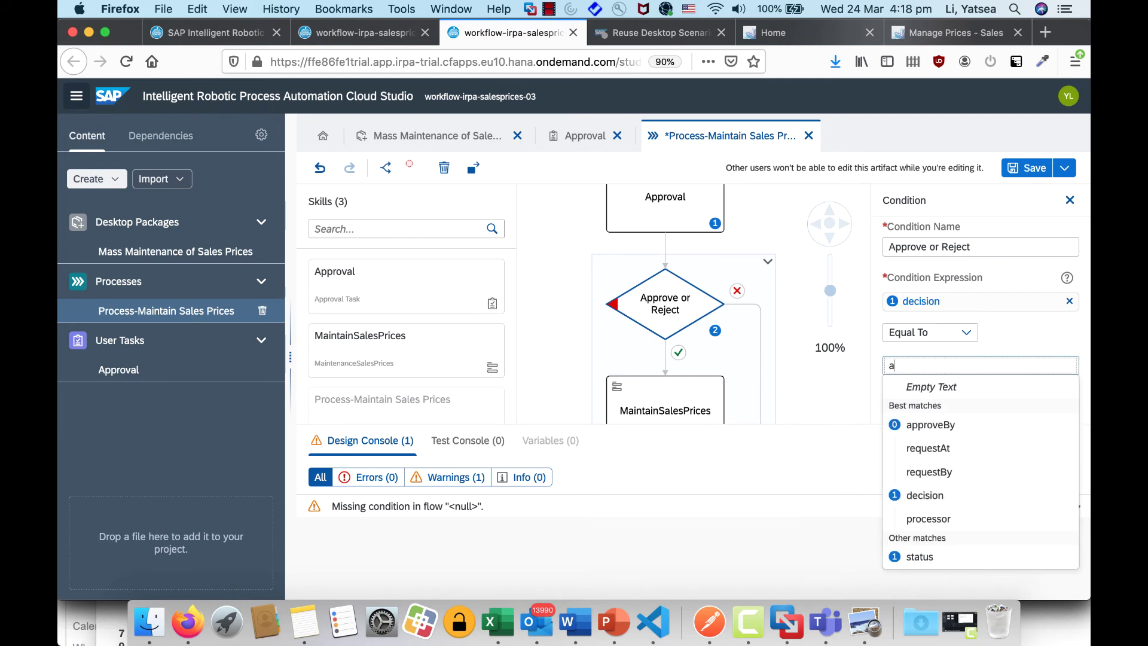
text(pprove)
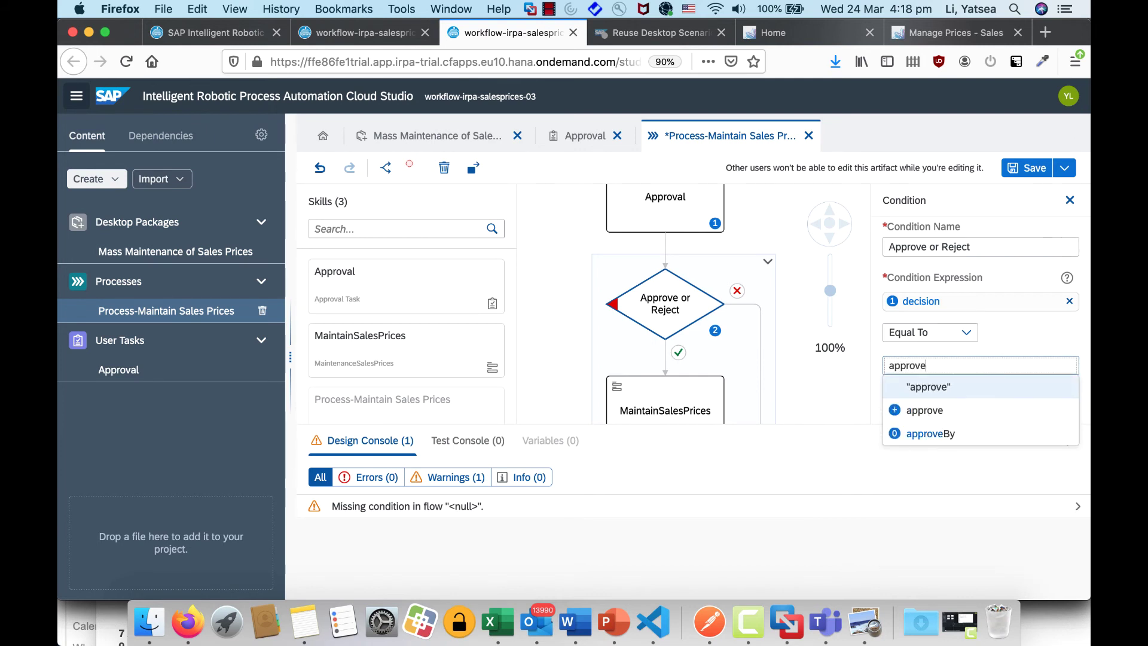
key(Return)
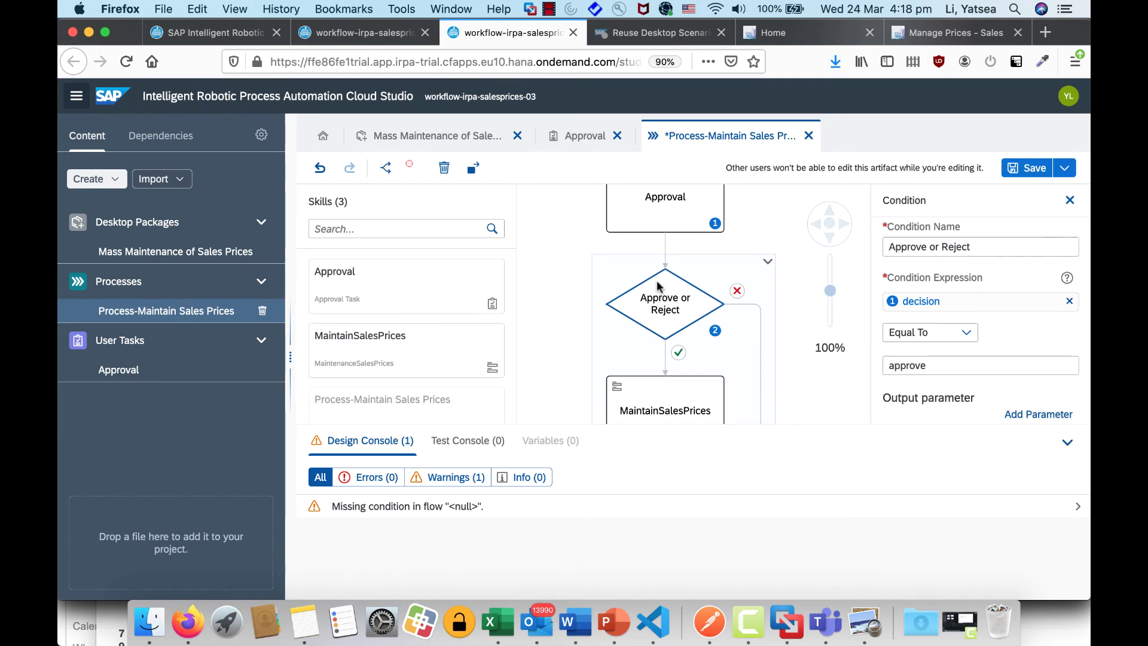
Step: Check the decision buttons on the Approval user task form, and save the Process-Maintain Sales Prices process
click(571, 135)
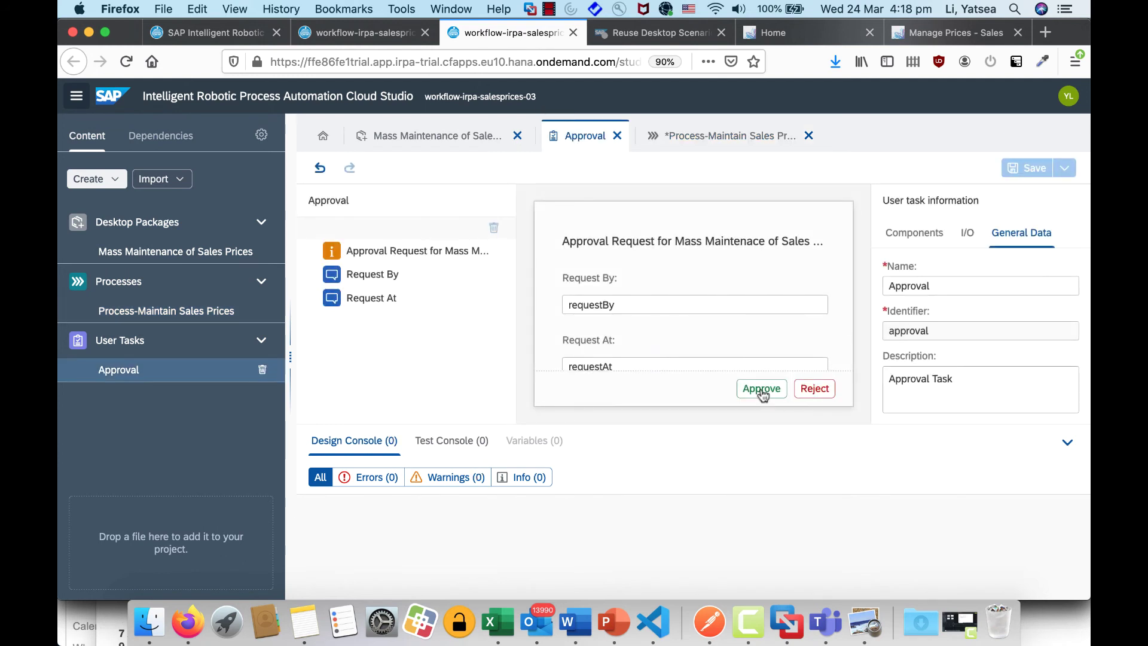
click(715, 136)
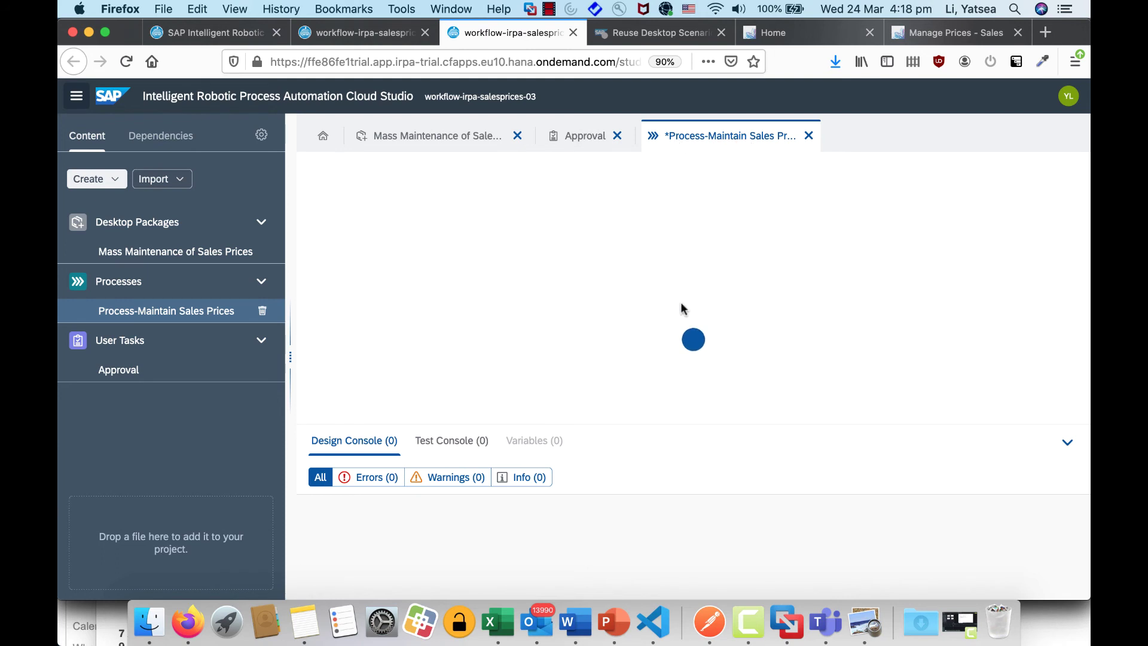
click(1031, 168)
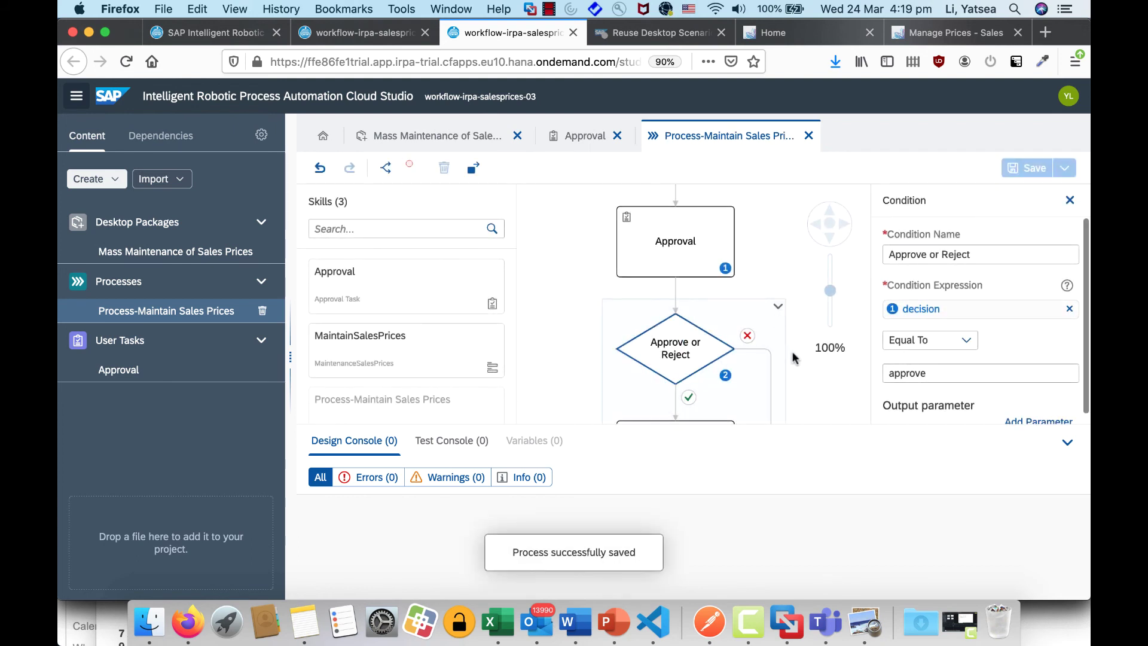
Step: Collapse the design console to review the whole process flow from start to end, and return to the project overview
scroll(793, 357, down, 3)
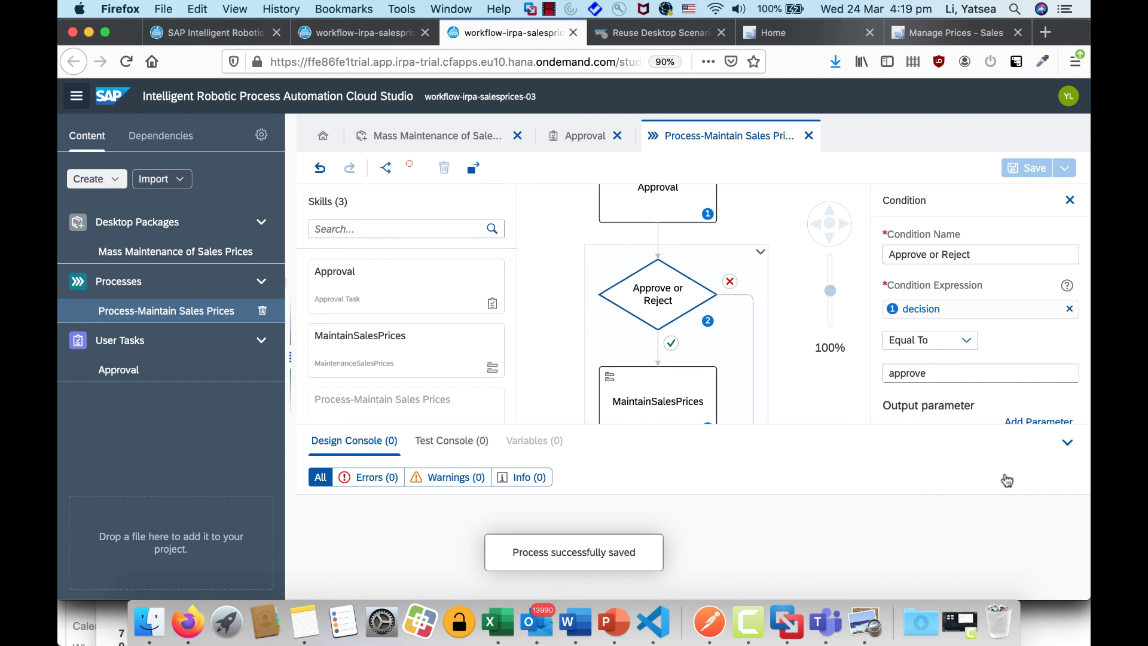
click(1067, 442)
scroll(816, 461, up, 2)
scroll(812, 473, up, 2)
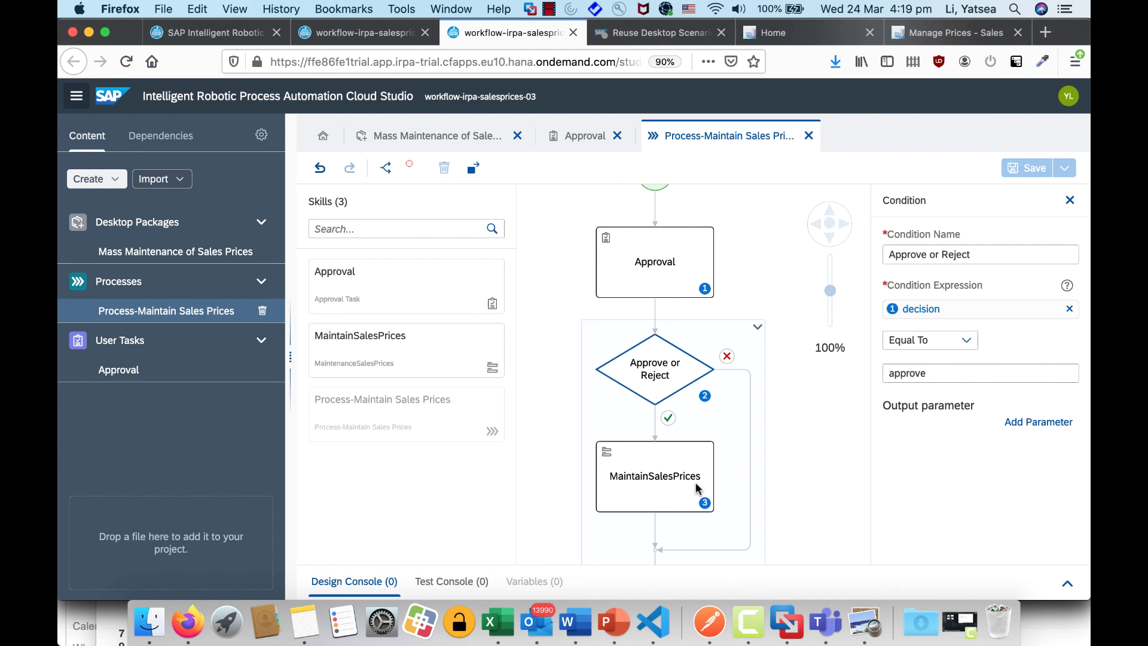
scroll(691, 491, down, 5)
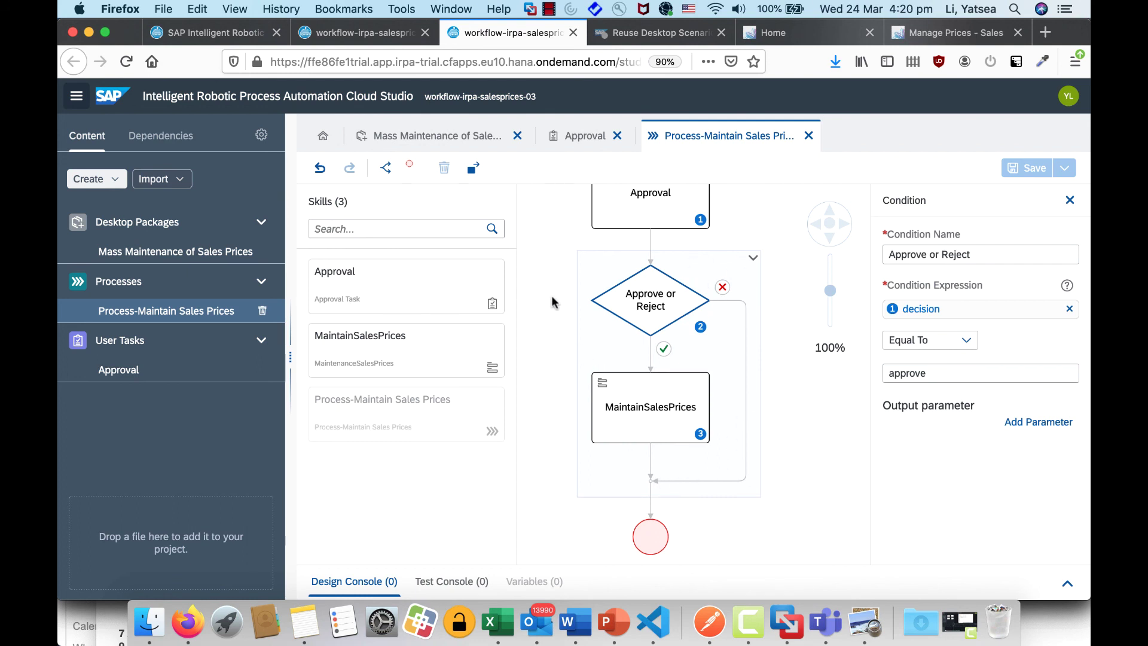
scroll(547, 288, up, 4)
scroll(548, 288, up, 2)
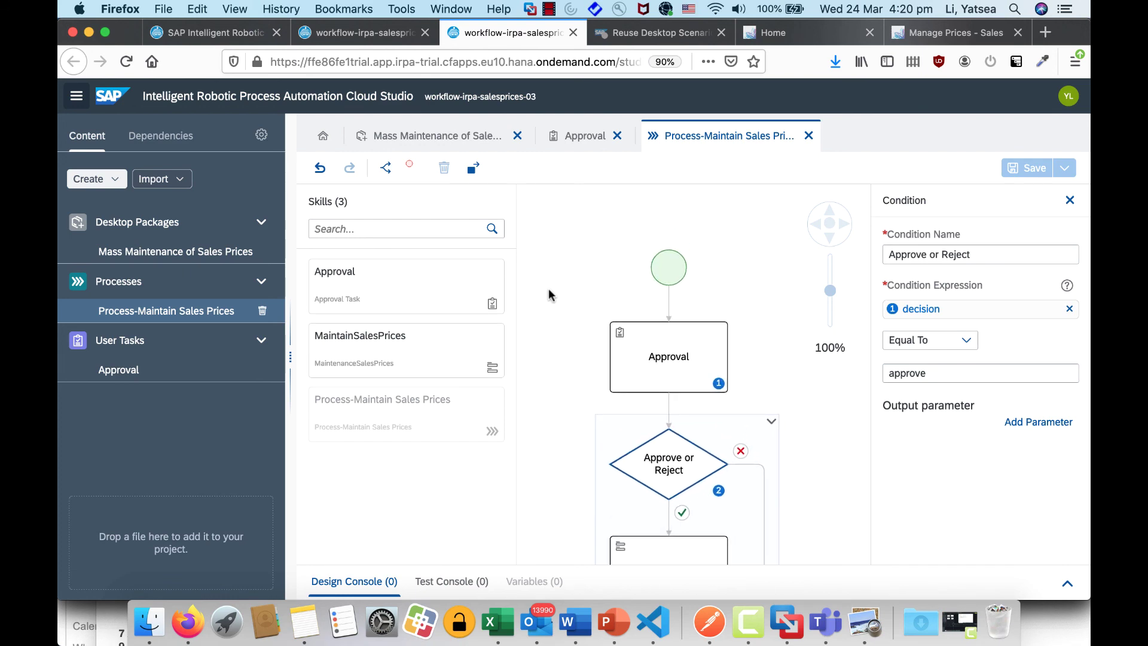
click(321, 138)
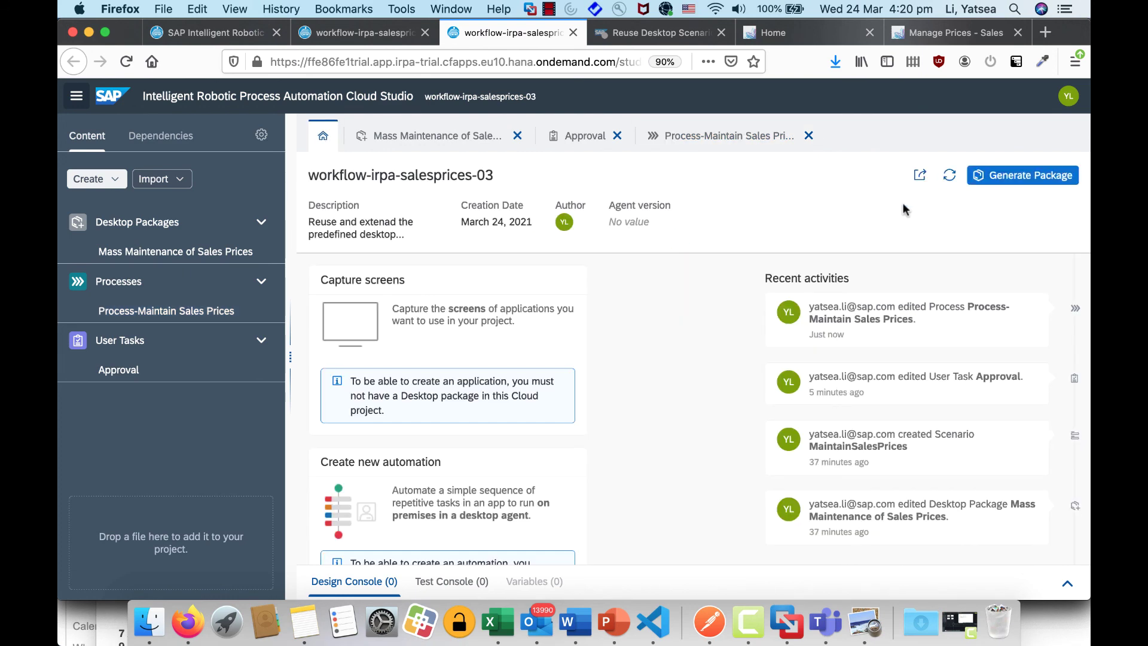